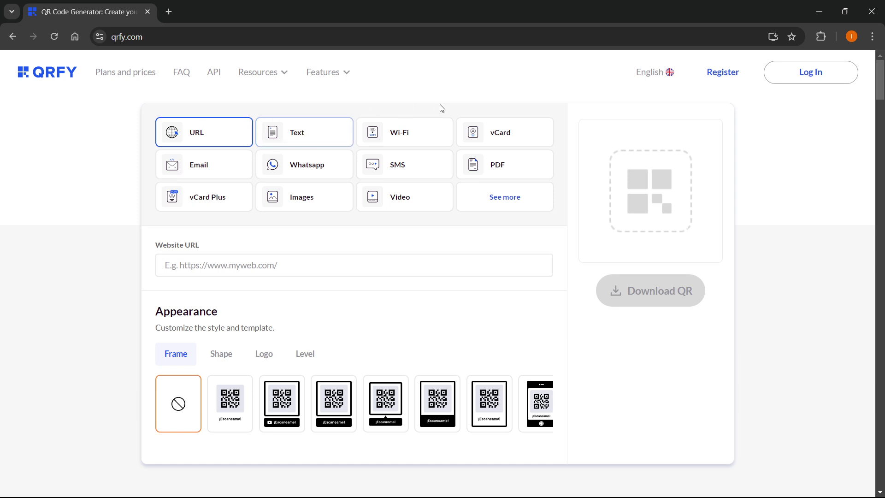
Step: Preview the SMS, Wi-Fi, vCard, PDF, Text and Images code types, then return to Website URL
left_click(405, 167)
left_click(409, 149)
left_click(489, 138)
left_click(505, 165)
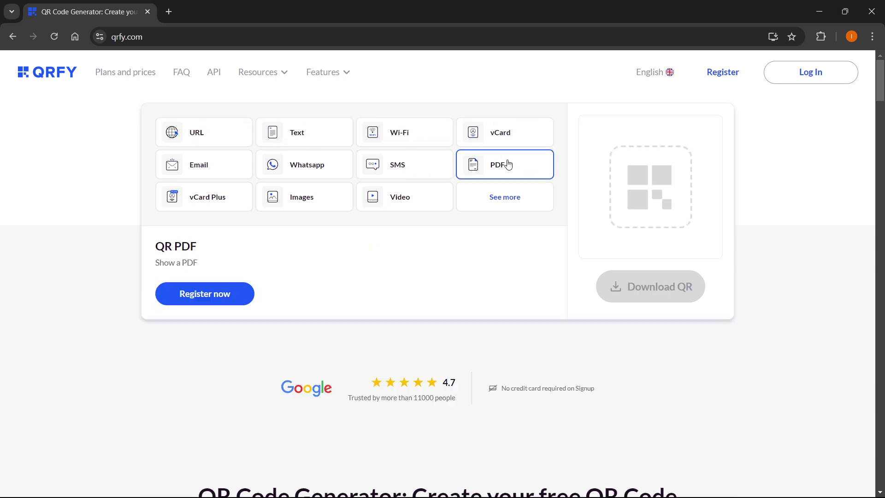
left_click(300, 146)
left_click(205, 140)
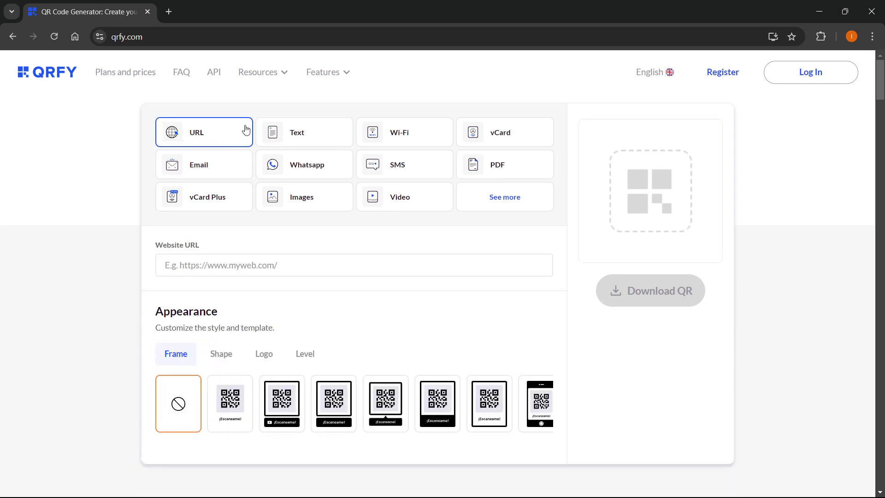
left_click(297, 134)
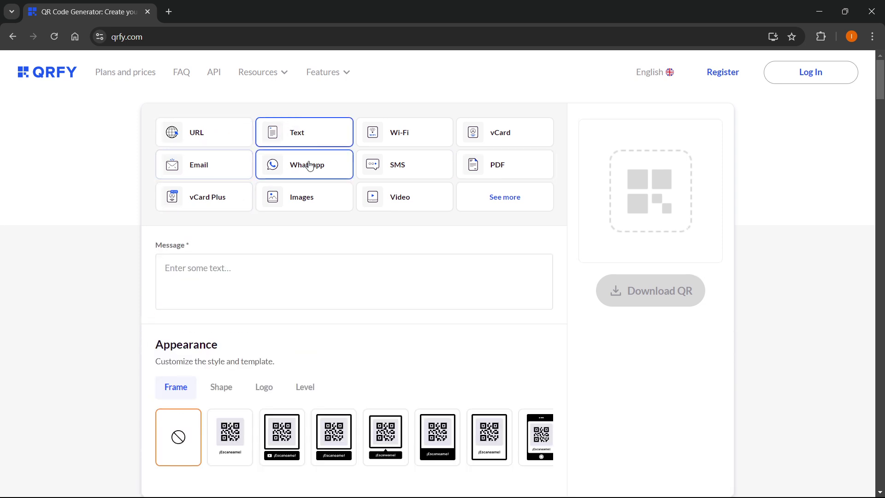
left_click(397, 133)
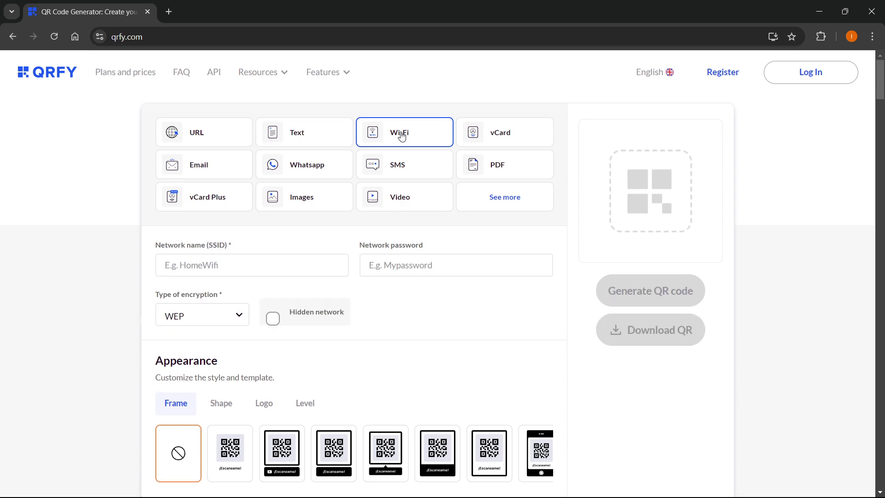
left_click(304, 195)
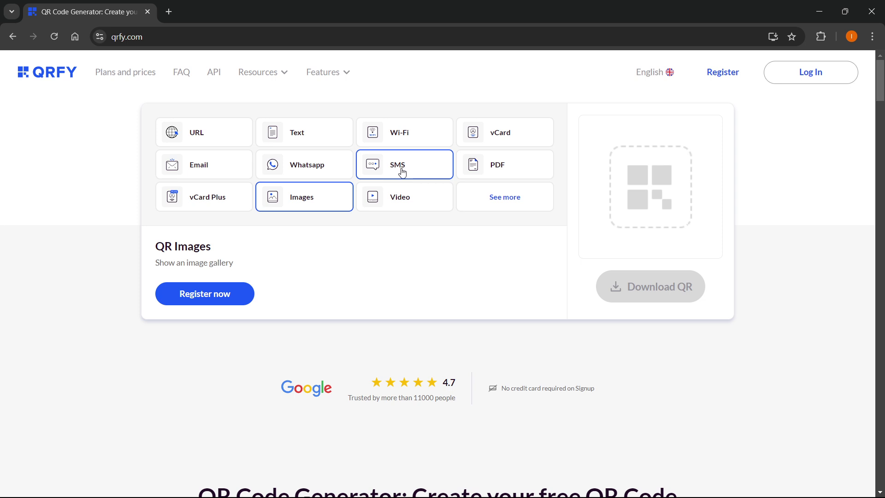
left_click(403, 172)
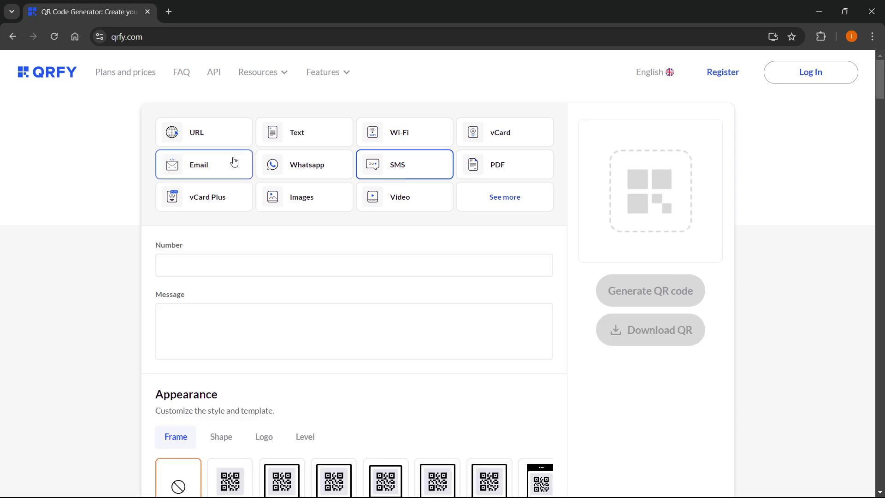
left_click(220, 137)
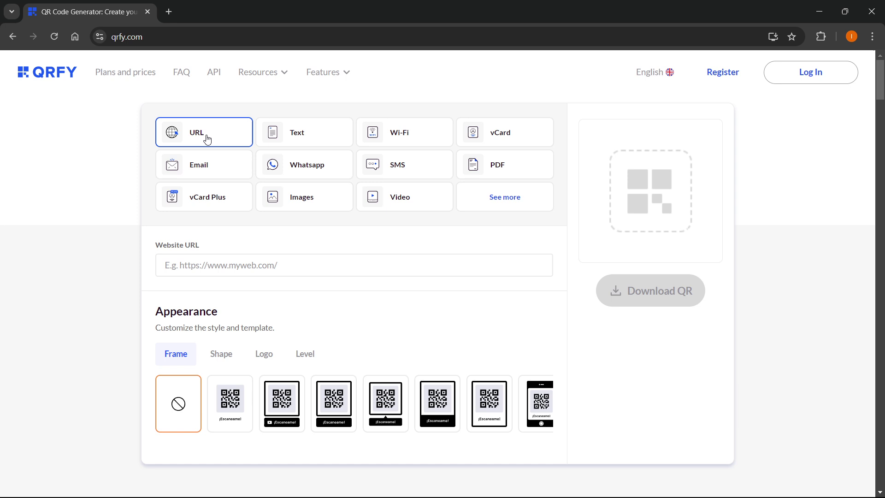
left_click(211, 271)
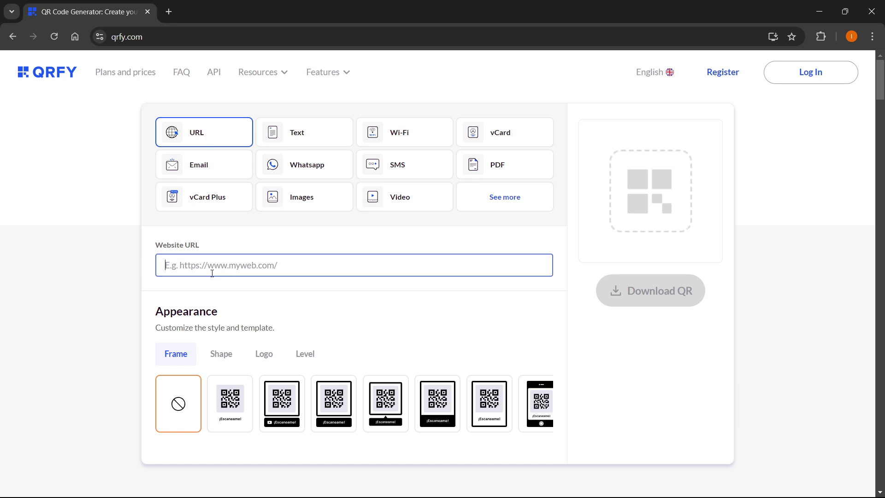
type("youtube.com")
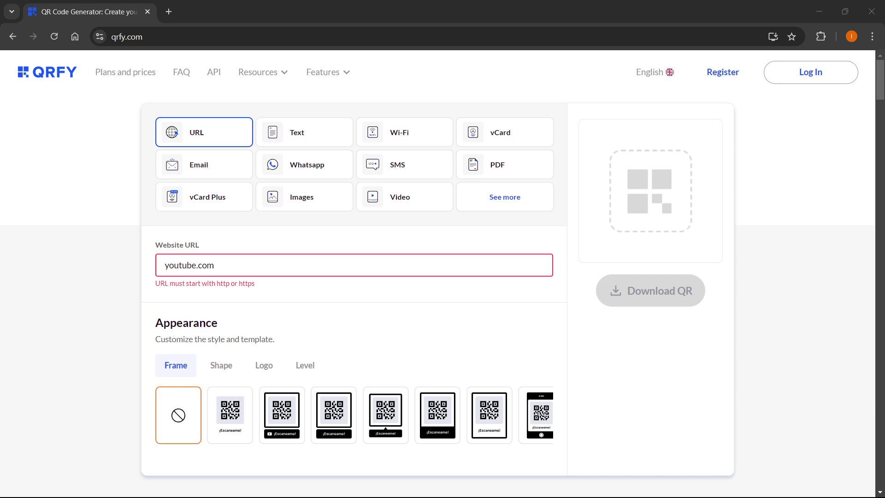
triple_click(239, 268)
type("https://www.youtube.com/")
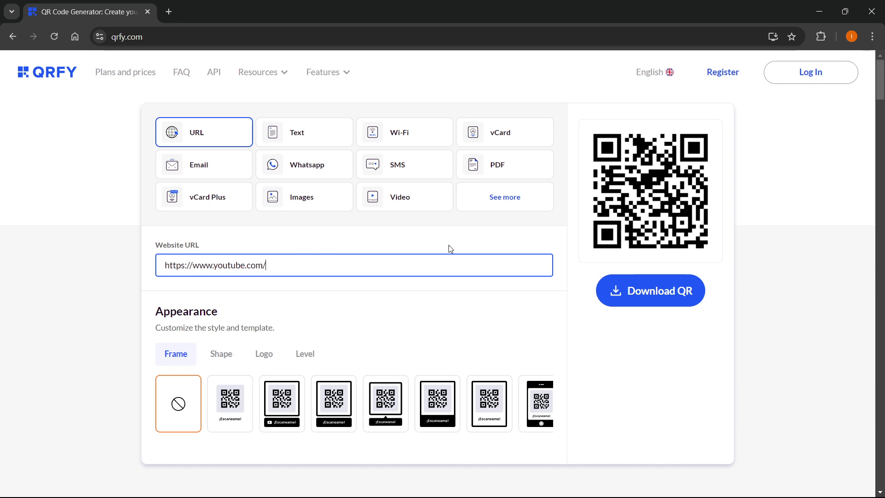
left_click(390, 244)
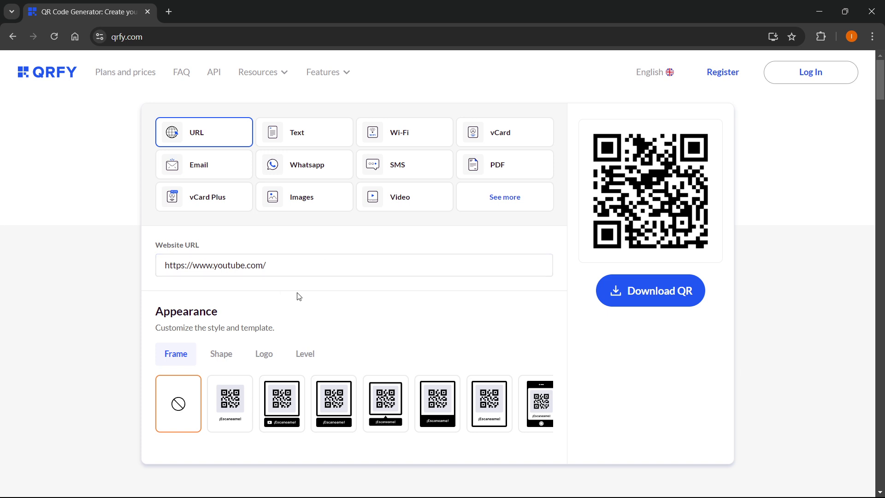
scroll(305, 258, "down", 2)
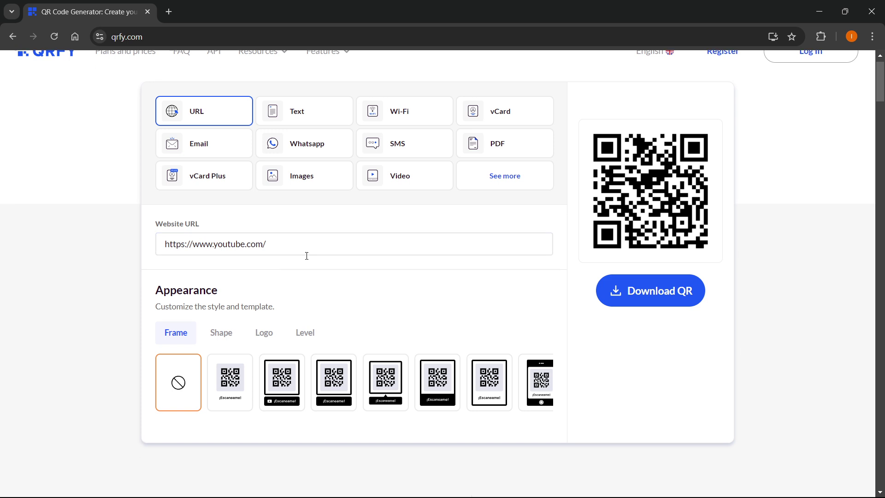
scroll(239, 280, "up", 2)
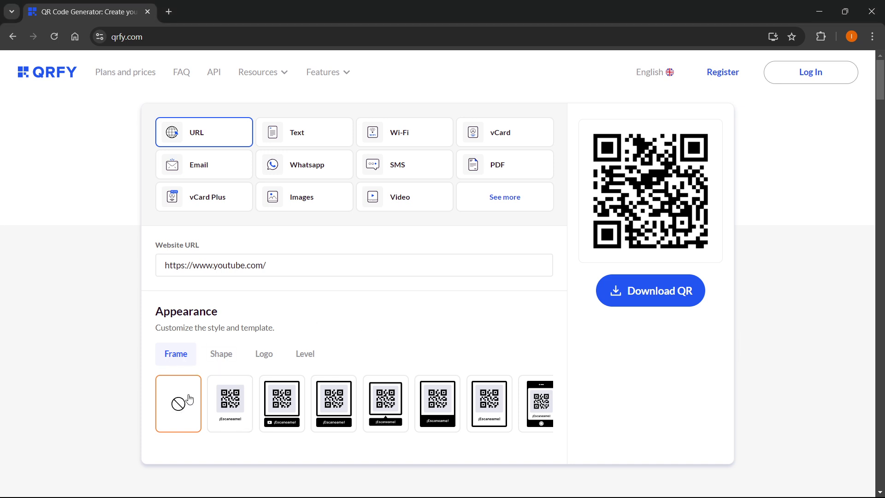
Step: Try several frame templates and settle on the one with a solid black Scan me! caption bar
left_click(241, 412)
left_click(283, 407)
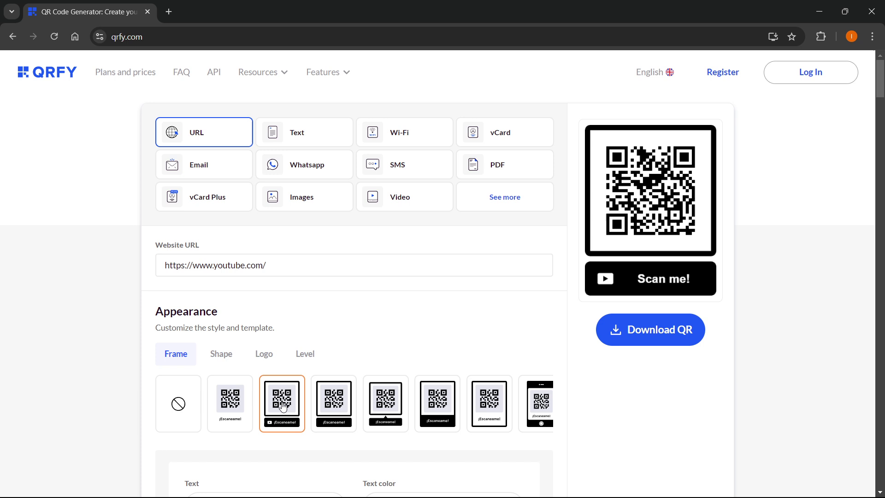
scroll(295, 406, "down", 1)
left_click(319, 357)
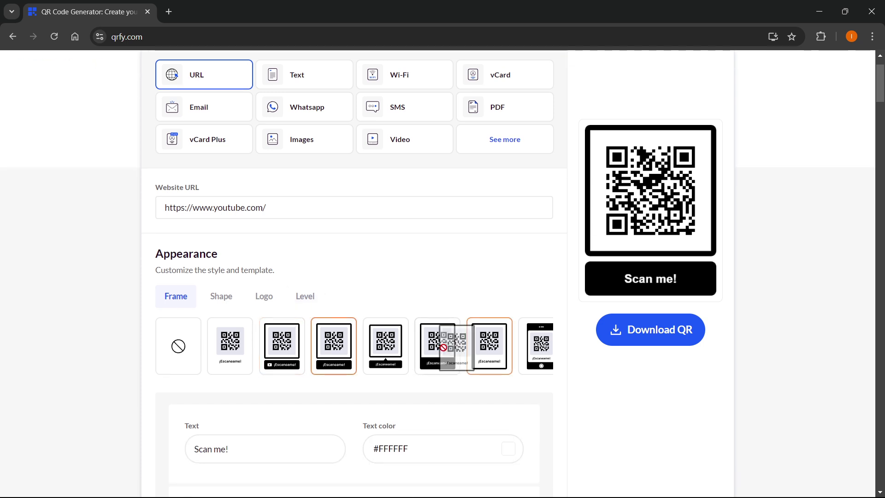
left_click(542, 352)
scroll(520, 361, "down", 1)
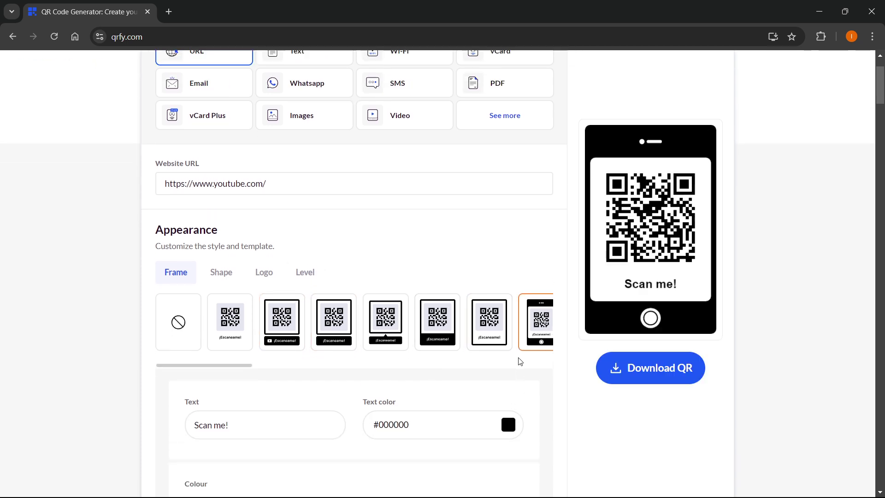
scroll(467, 371, "up", 2)
left_click(435, 406)
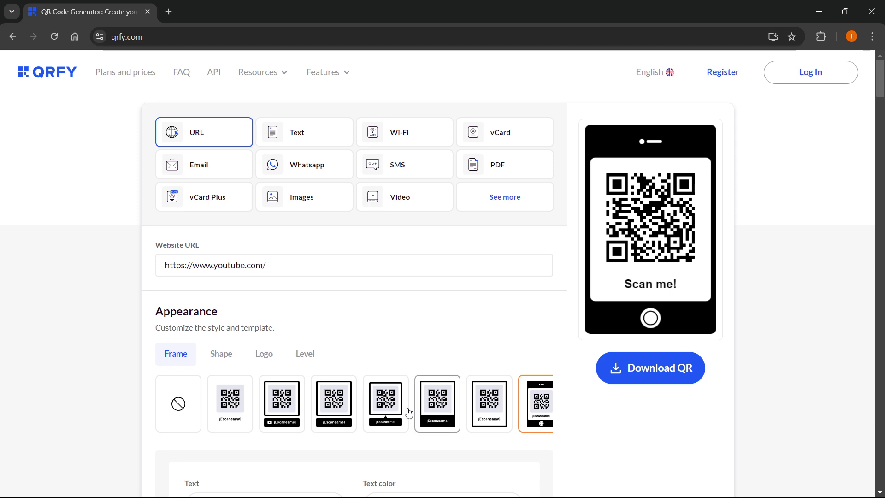
scroll(435, 406, "down", 5)
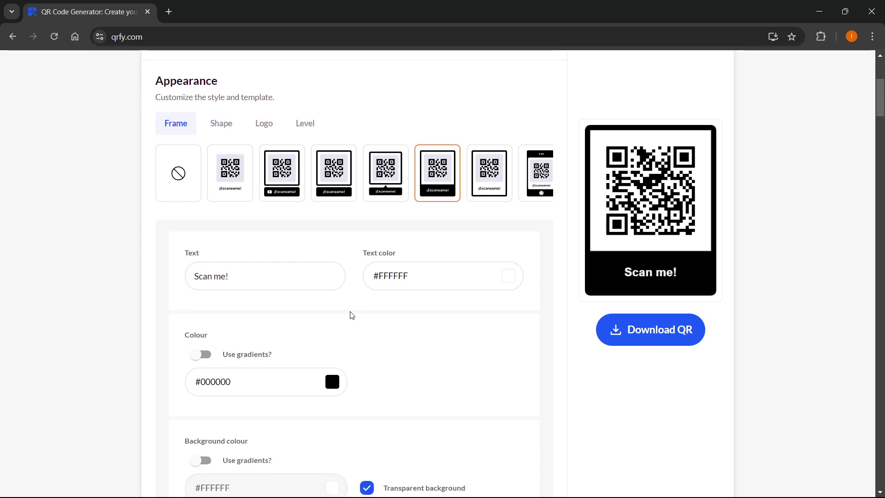
Step: Replace the frame caption Scan me! with YOUTUBE!
left_click_drag(237, 286, 119, 279)
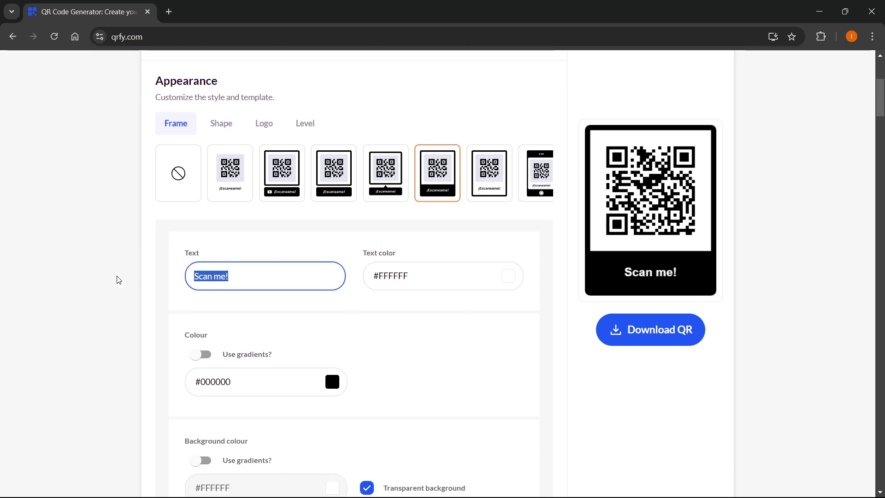
type("You")
key("BackSpace")
key("BackSpace")
type("OUTU")
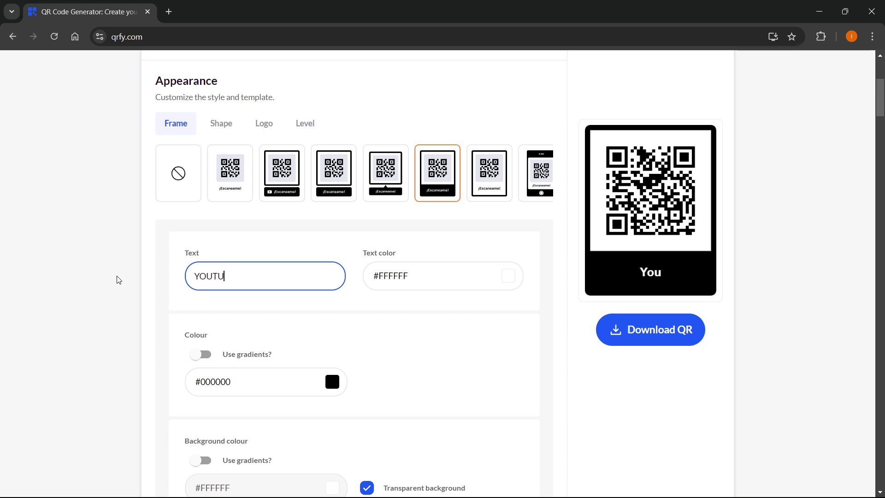
type("BE!")
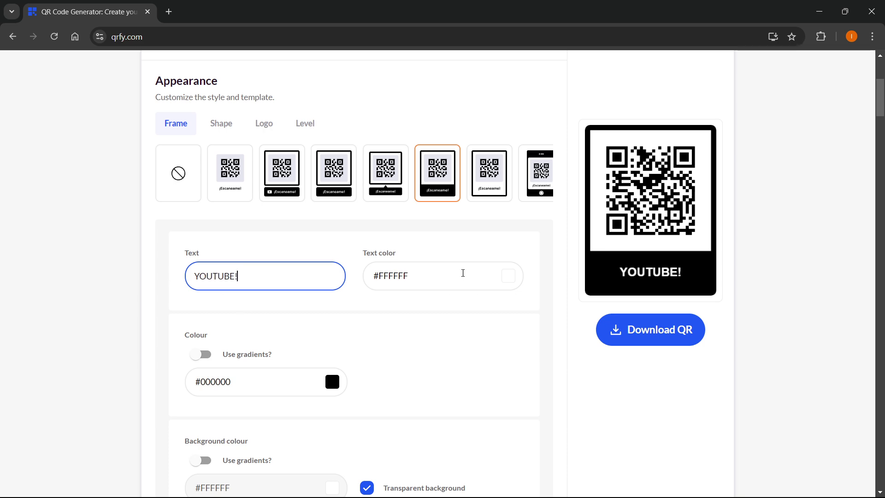
Step: Make the caption text red #FF0000
left_click(404, 281)
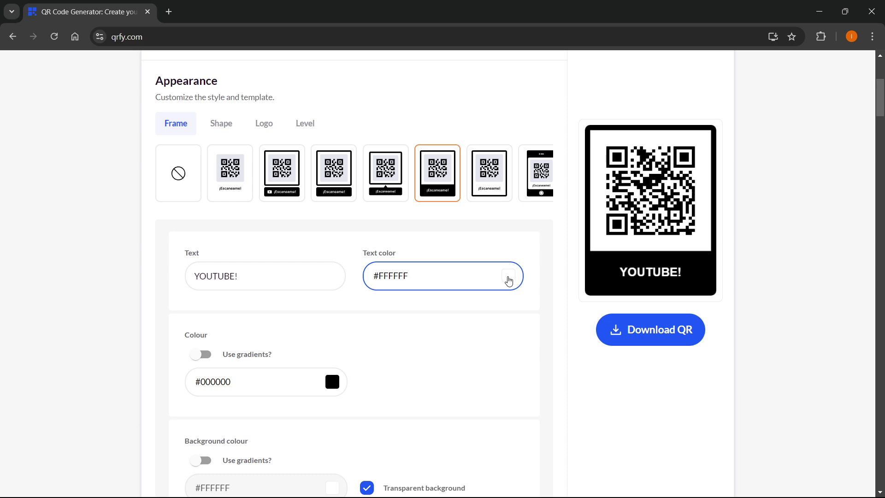
left_click(509, 280)
left_click_drag(473, 311, 520, 277)
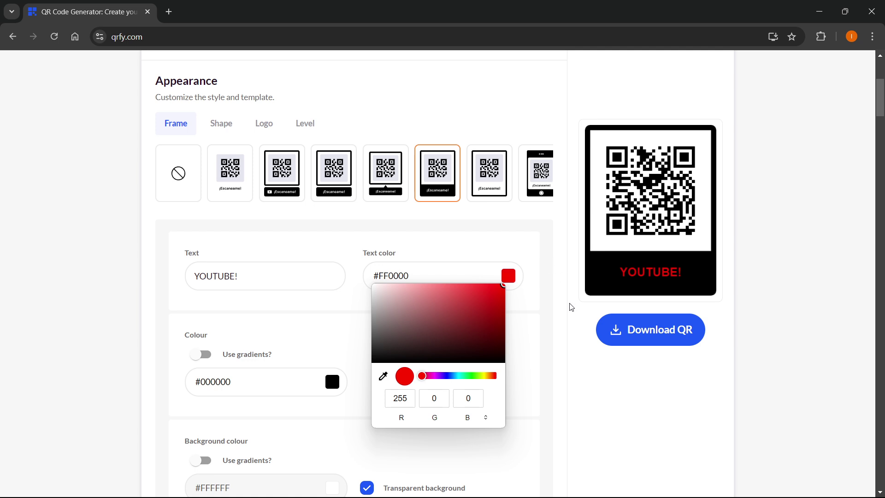
left_click(547, 298)
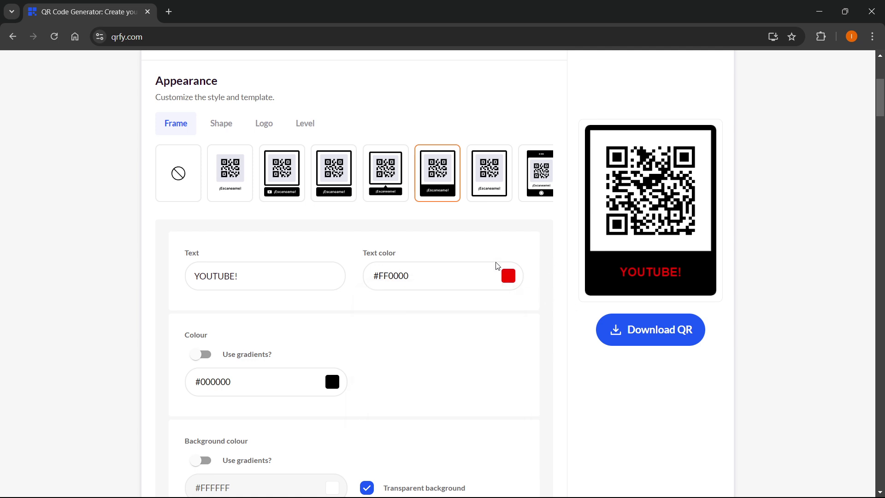
scroll(395, 271, "down", 1)
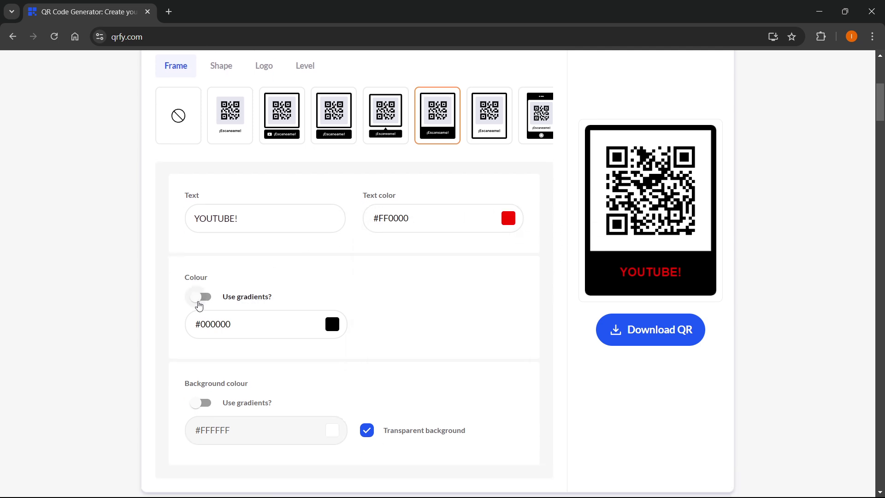
Step: Leave the frame gradient off and set the frame colour to blue #0033FF
left_click(197, 300)
left_click(197, 300)
left_click(194, 299)
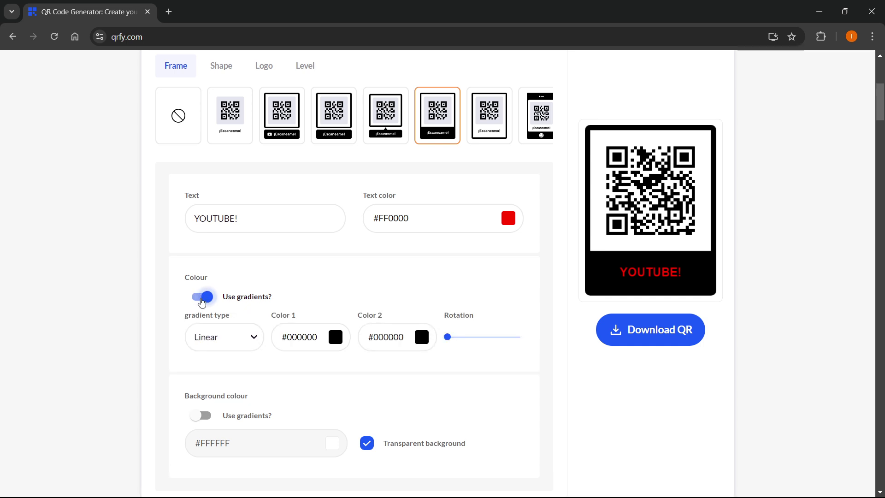
left_click(206, 299)
left_click(332, 326)
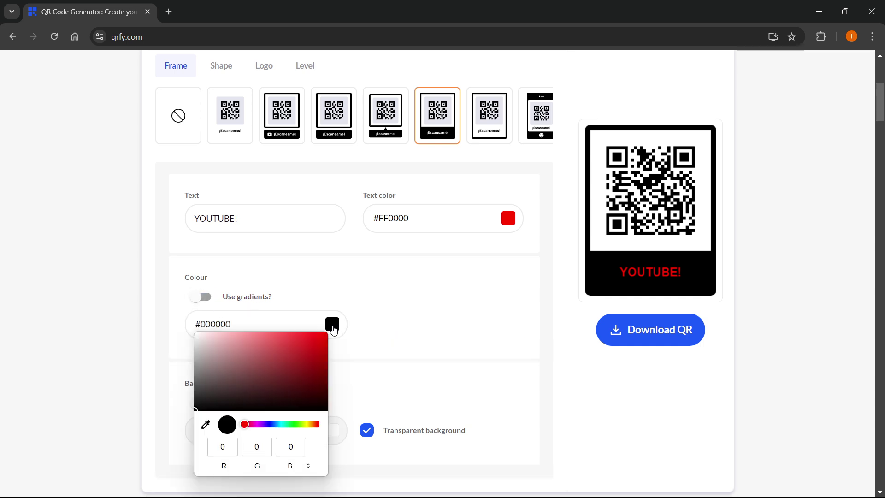
left_click_drag(306, 424, 271, 424)
left_click_drag(323, 336, 409, 275)
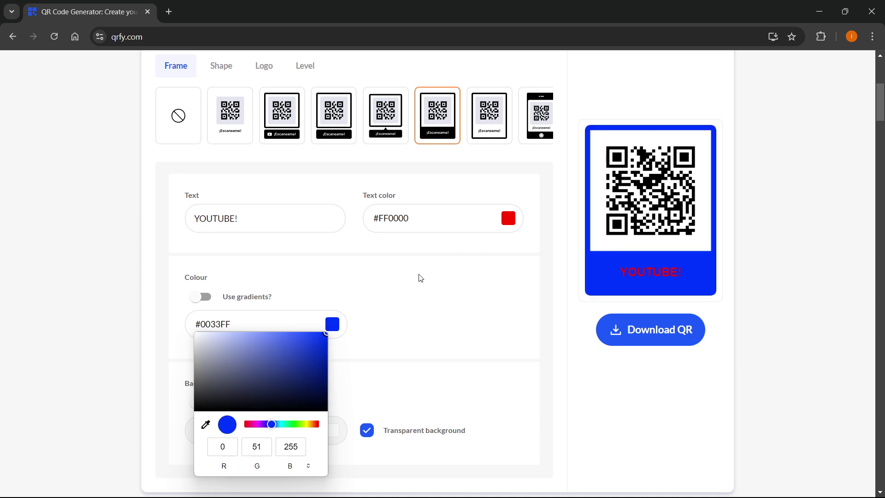
left_click(487, 289)
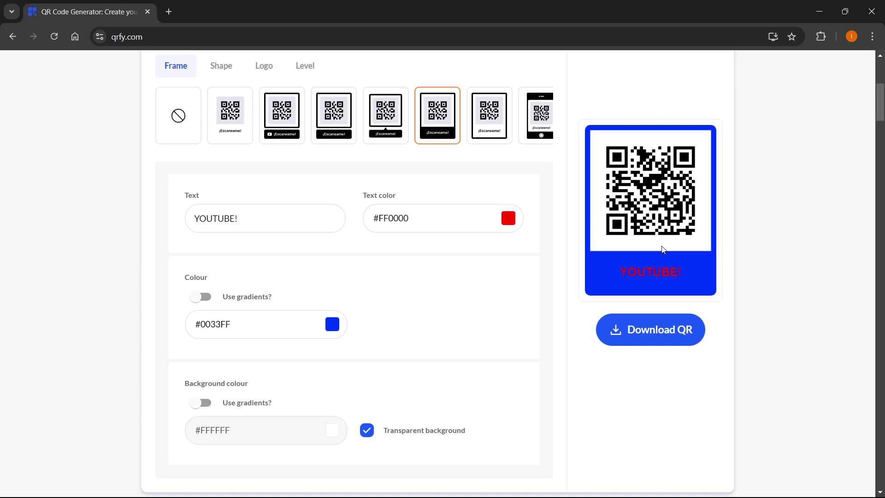
Step: Turn off the transparent background and set it to yellow-green #D4FF00
scroll(393, 298, "down", 1)
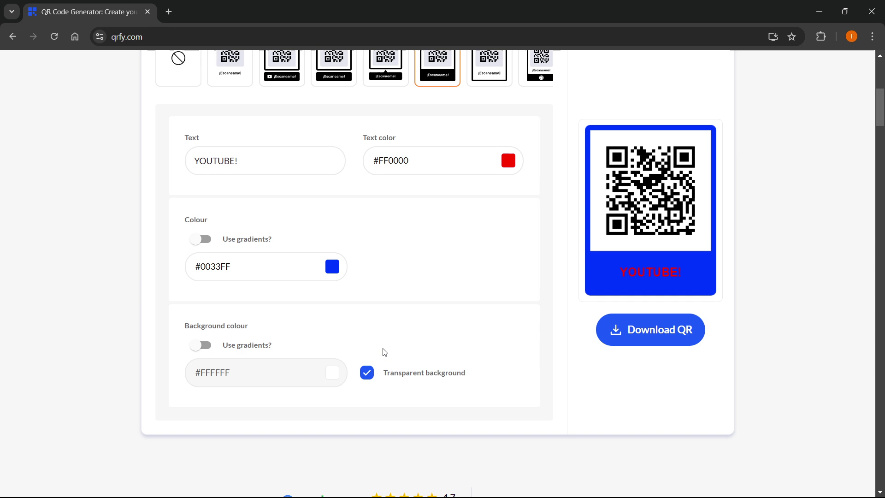
scroll(382, 352, "down", 1)
left_click(371, 319)
left_click(371, 318)
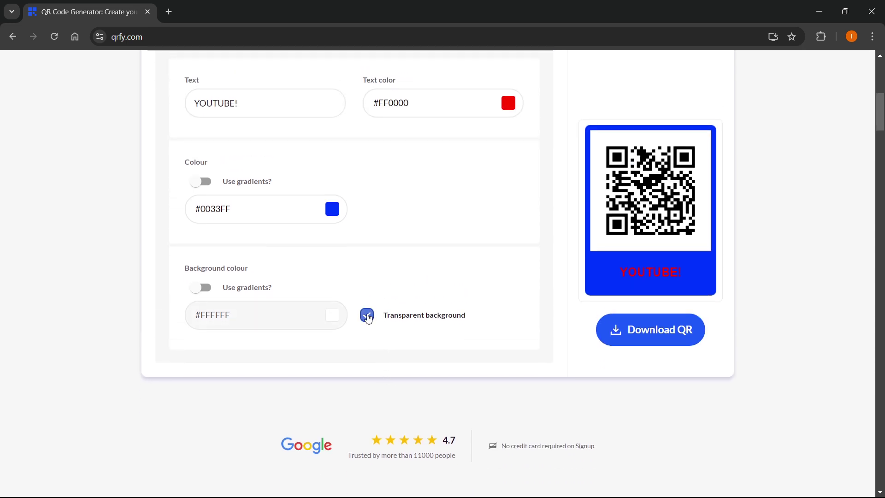
scroll(326, 324, "up", 1)
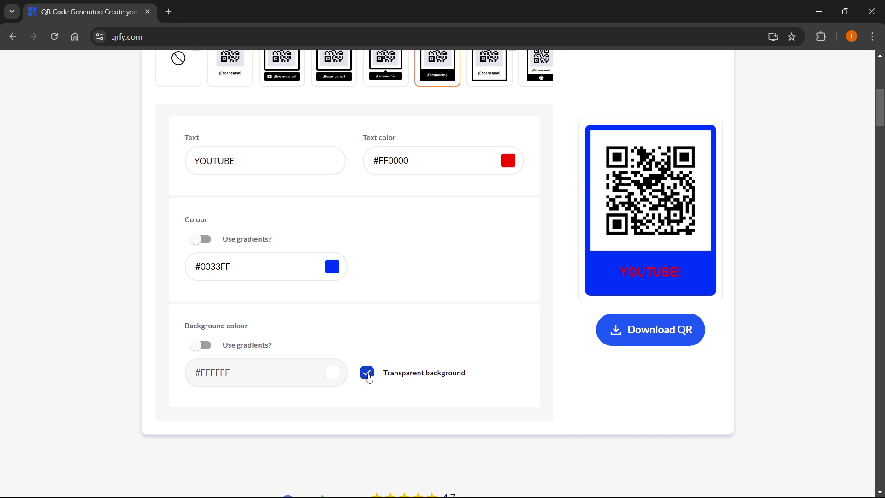
left_click(369, 375)
left_click(332, 376)
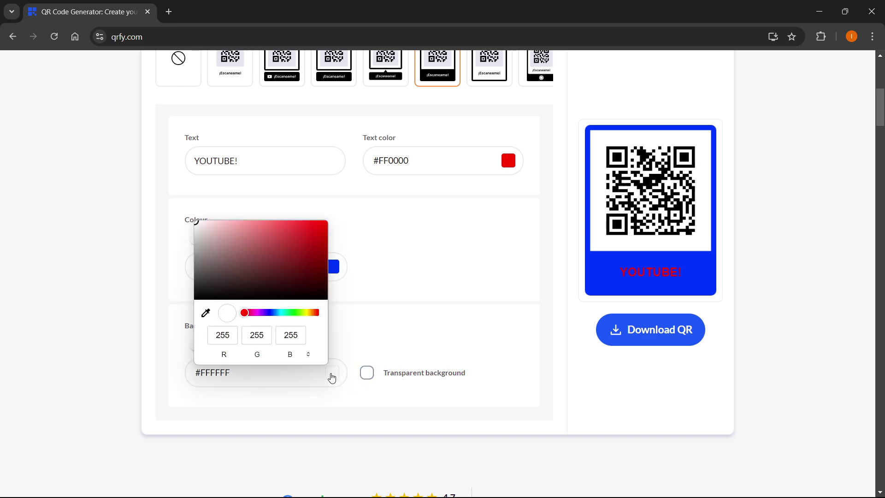
left_click(317, 312)
left_click_drag(317, 235, 328, 221)
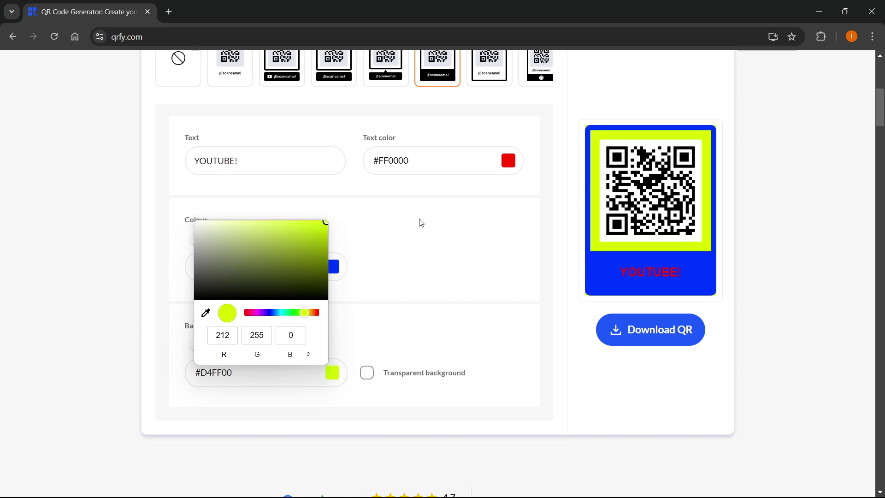
left_click(479, 353)
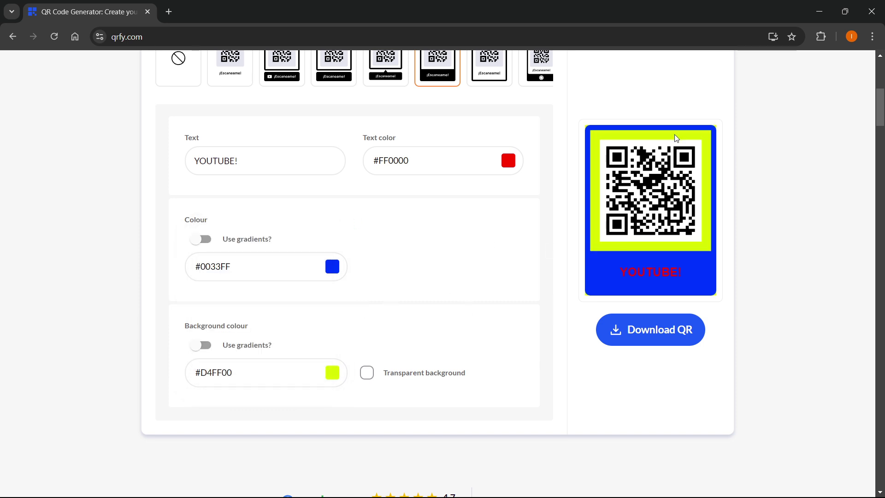
scroll(427, 316, "up", 4)
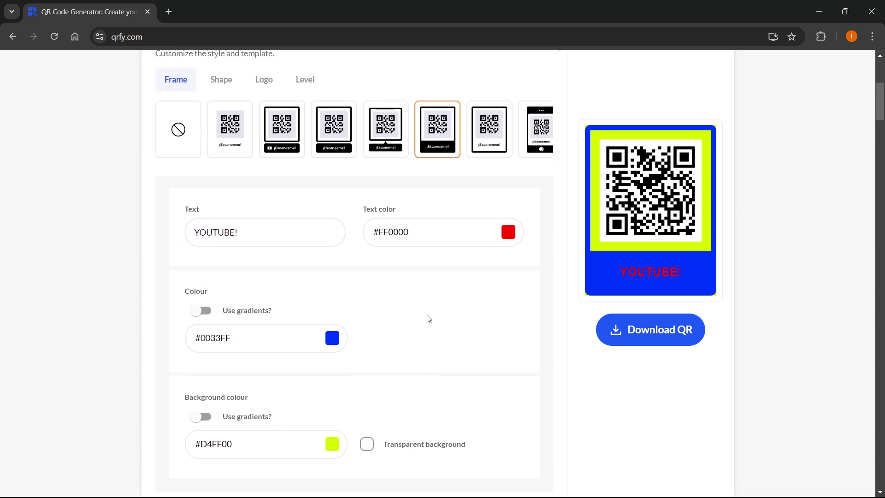
Step: Try vertical-bar, heart, square-dot and bar modules, then settle on rounded slanted modules
scroll(425, 323, "up", 1)
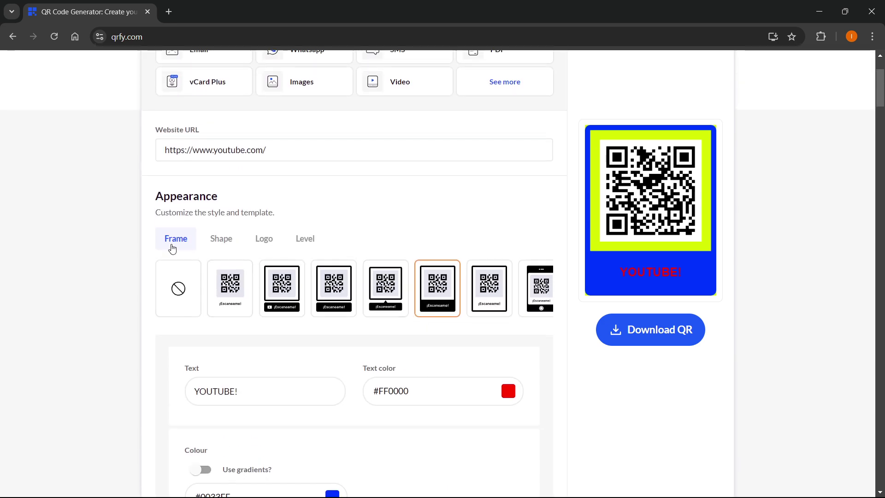
scroll(175, 252, "up", 1)
left_click(231, 305)
scroll(313, 323, "down", 2)
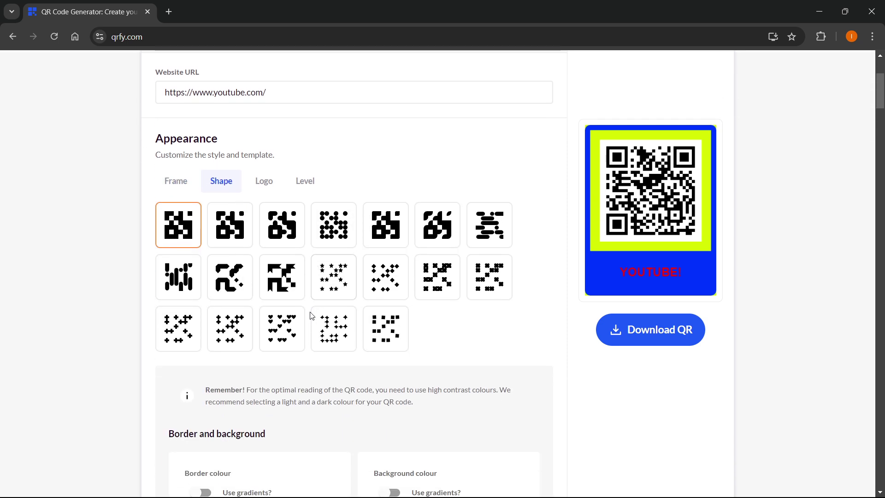
scroll(240, 254, "up", 1)
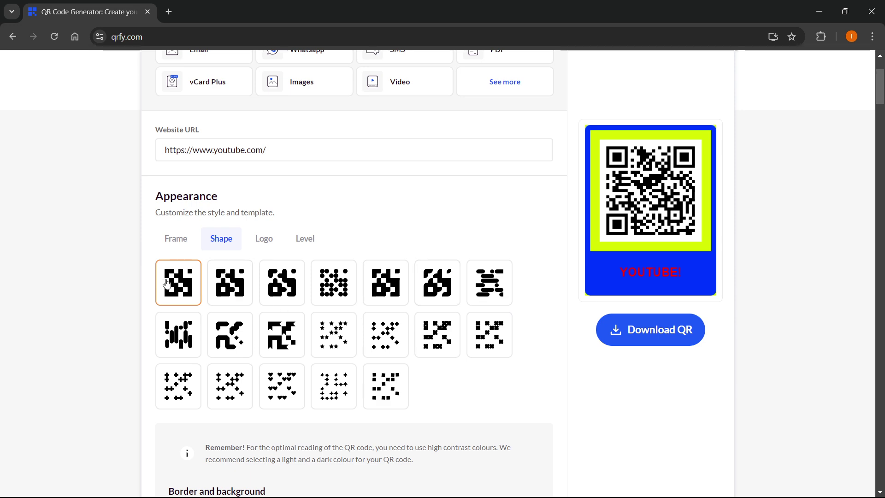
left_click(189, 334)
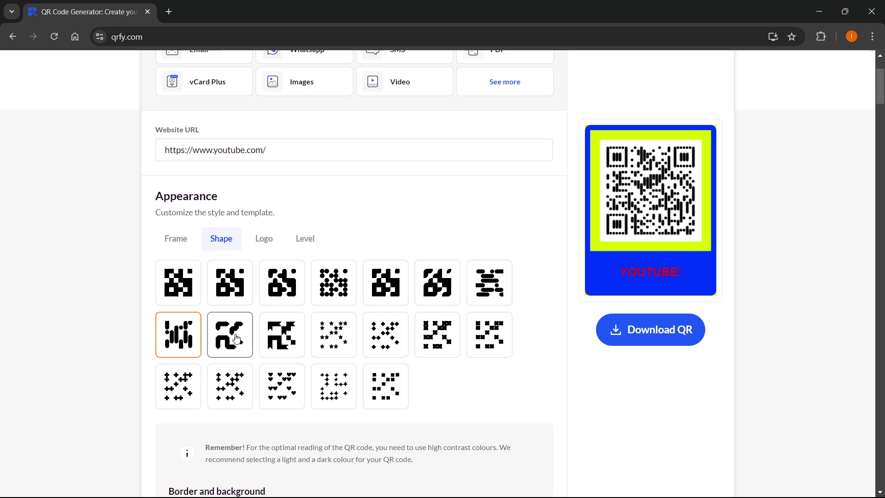
left_click(439, 292)
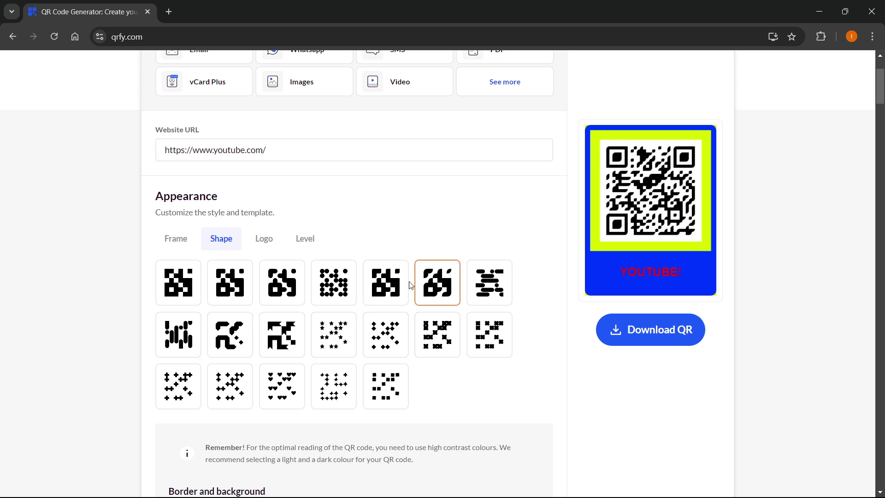
left_click(288, 390)
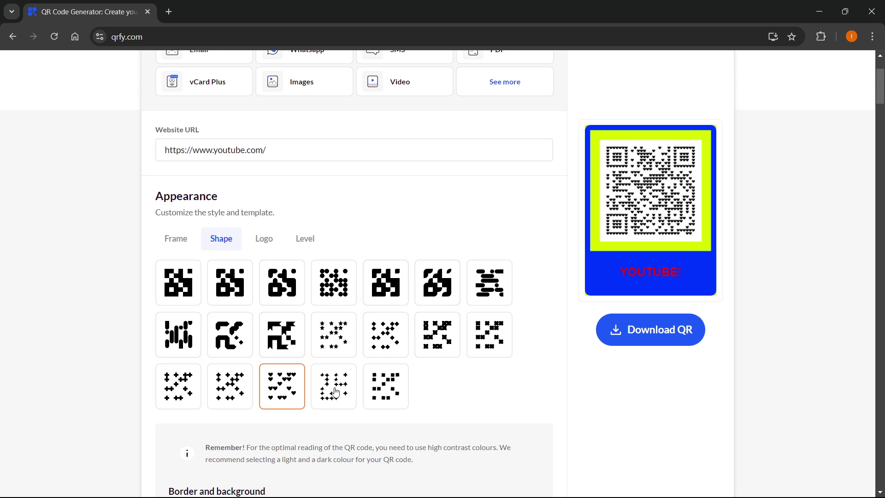
left_click(385, 387)
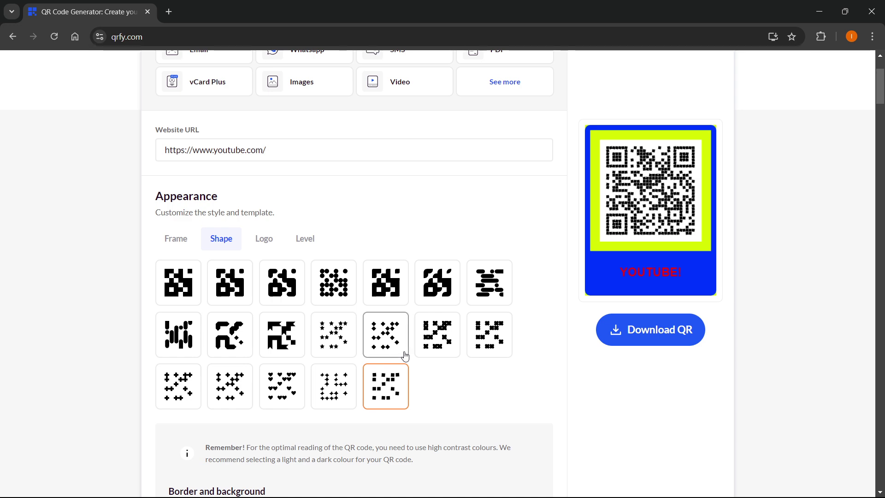
left_click(485, 284)
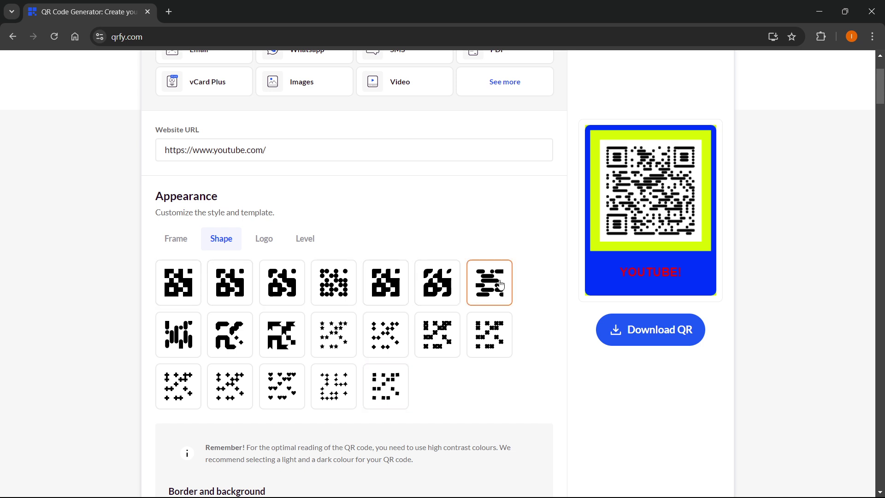
left_click(437, 291)
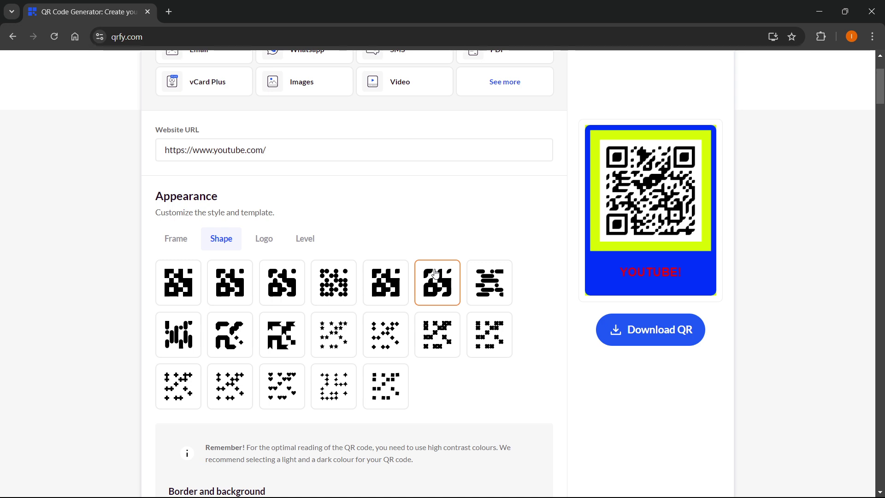
Step: Colour the QR modules pure red #FF0000
scroll(437, 275, "down", 7)
scroll(329, 267, "up", 1)
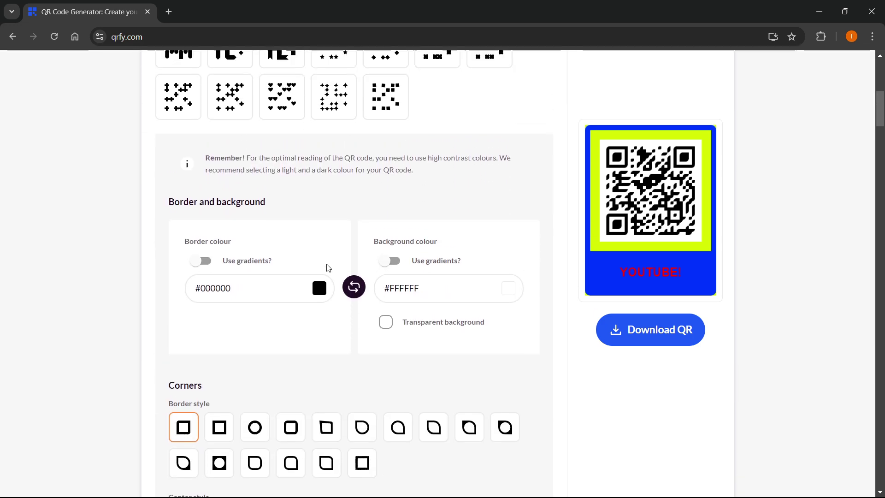
scroll(328, 267, "up", 1)
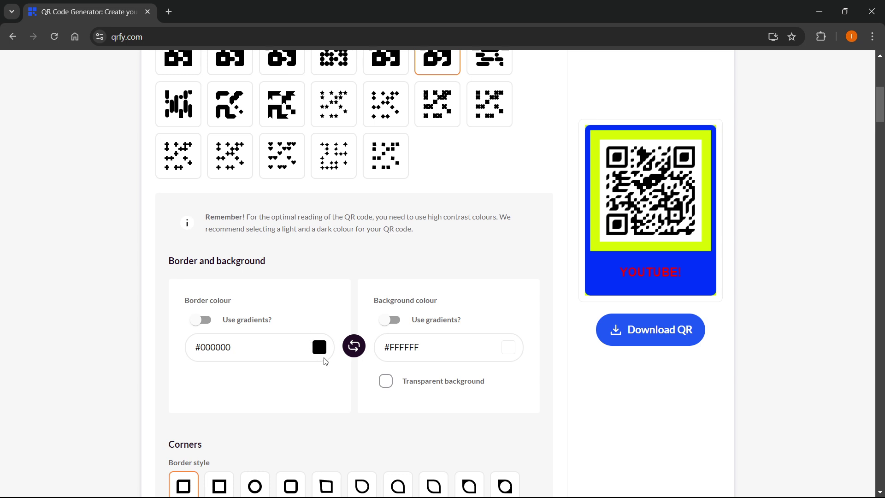
left_click(320, 353)
left_click(293, 241)
left_click_drag(292, 241, 346, 192)
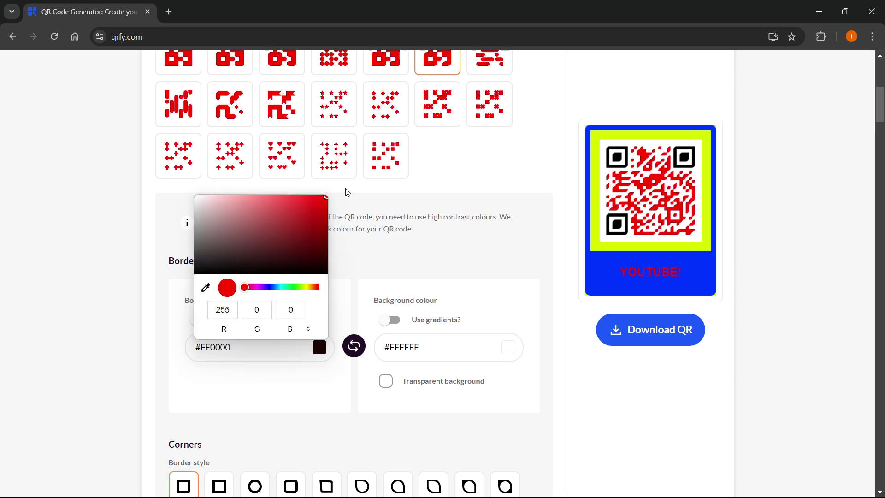
left_click(553, 420)
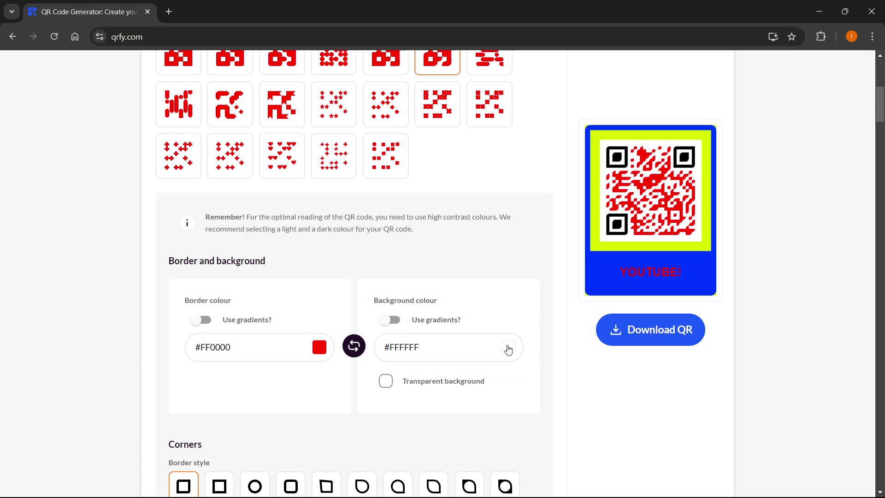
Step: Set the QR background colour to bright cyan #00FBFF
left_click(509, 348)
left_click(470, 287)
left_click(474, 229)
left_click_drag(474, 229, 533, 188)
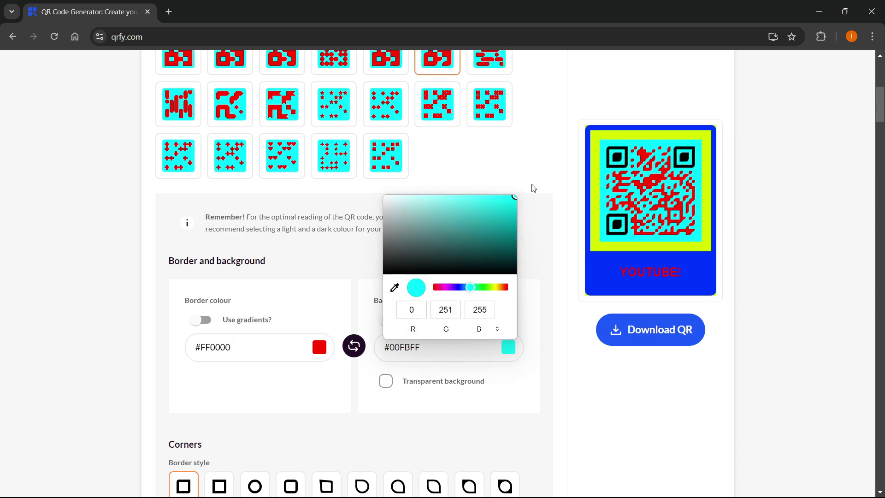
scroll(437, 341, "down", 1)
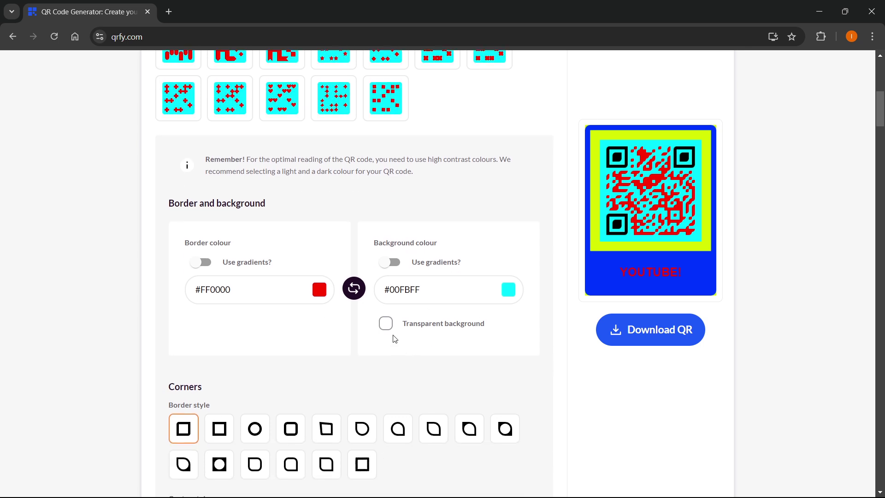
Step: Test transparency and colour swap, ending with red modules on solid cyan
left_click(386, 323)
left_click(390, 331)
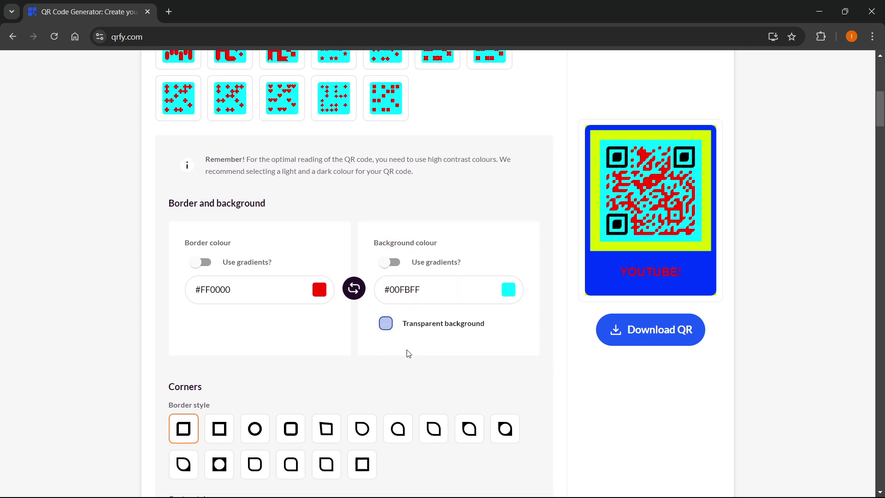
left_click(387, 324)
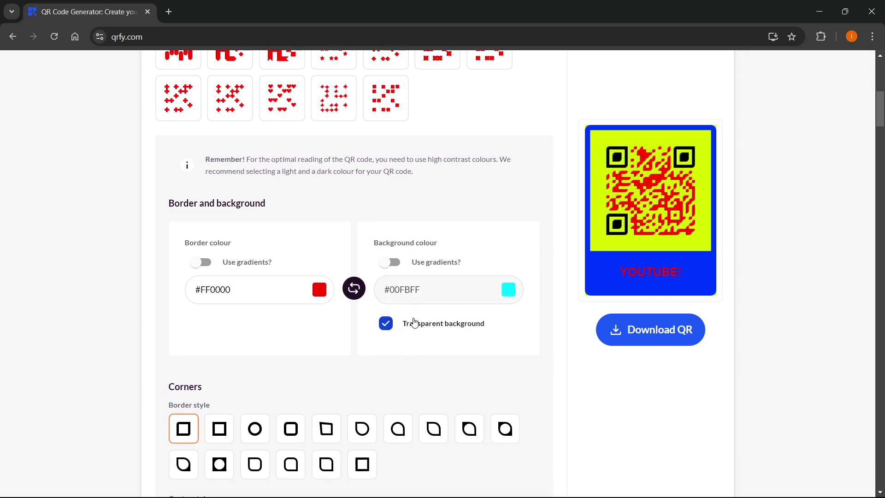
left_click(396, 328)
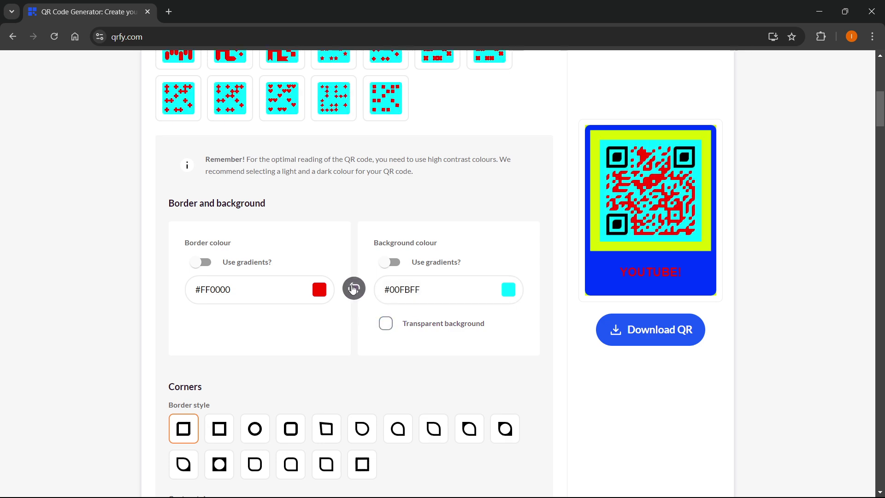
left_click(354, 291)
left_click(356, 289)
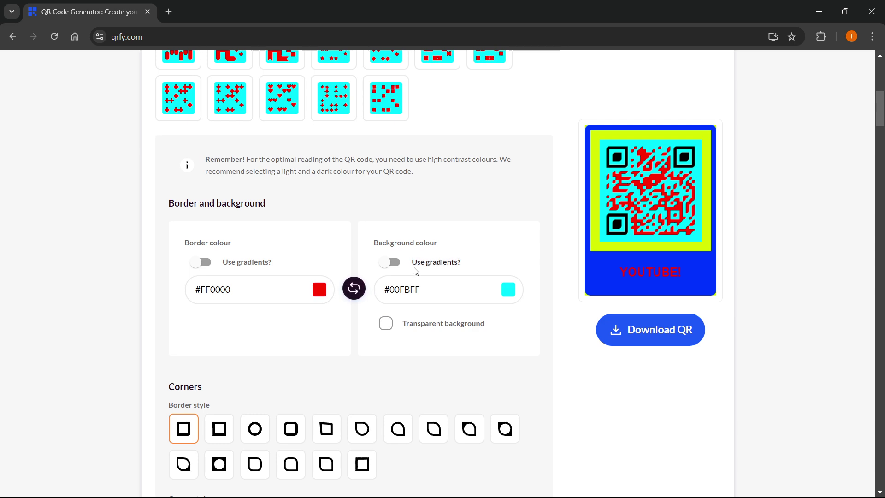
Step: Choose the eighth (teardrop) corner Border style and the heart Center style
scroll(419, 300, "up", 4)
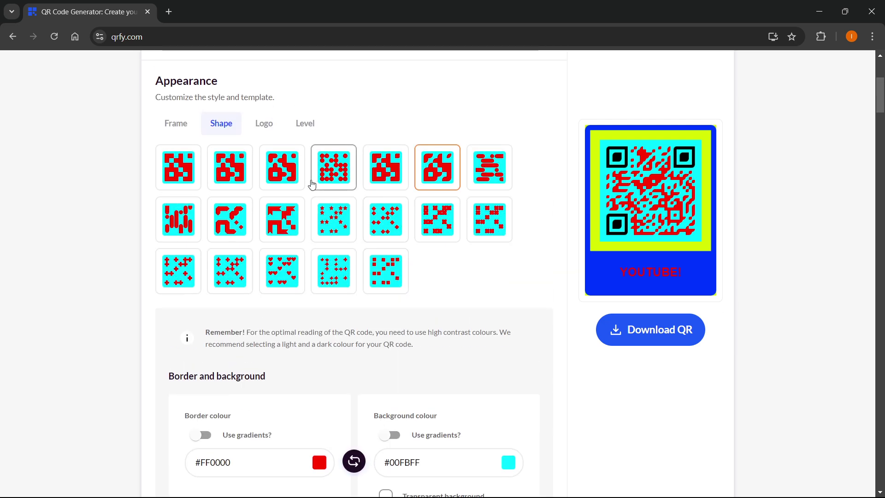
scroll(309, 228, "down", 5)
scroll(304, 229, "down", 2)
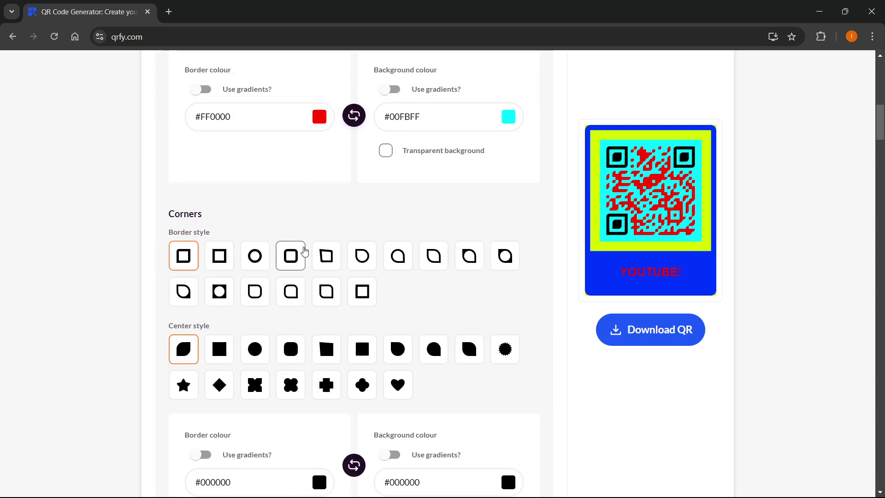
scroll(241, 230, "down", 2)
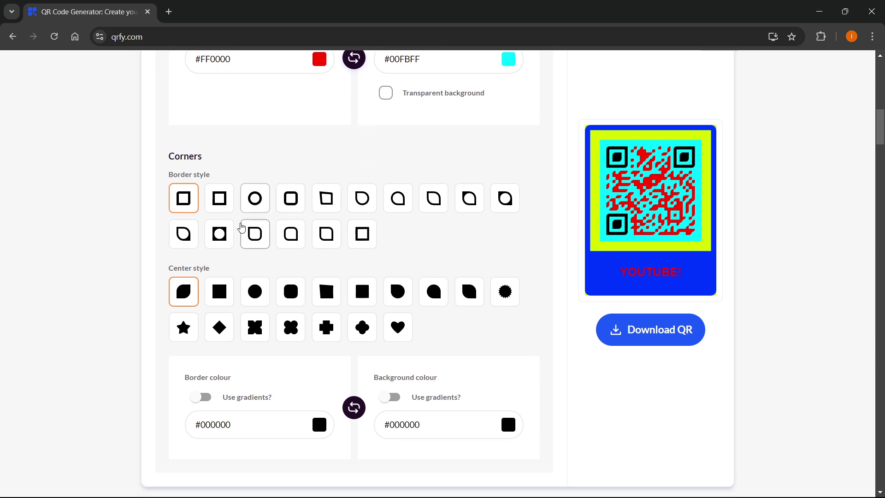
scroll(206, 246, "up", 2)
scroll(208, 229, "down", 2)
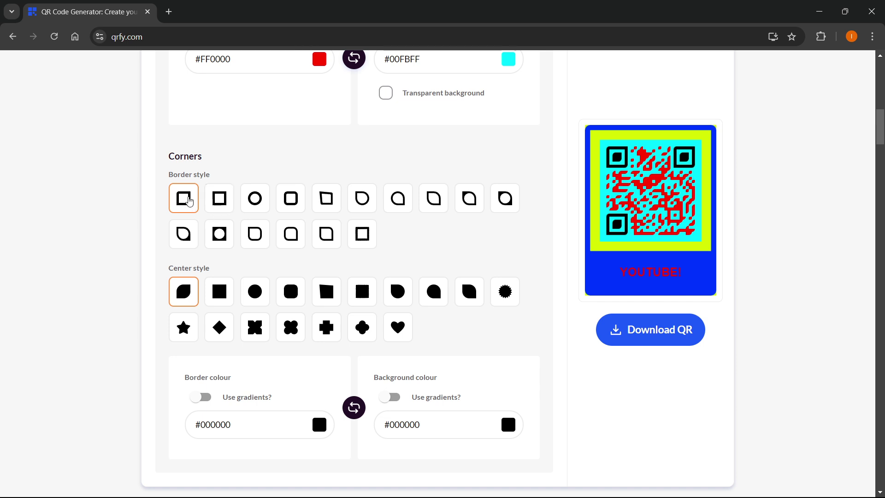
left_click(434, 207)
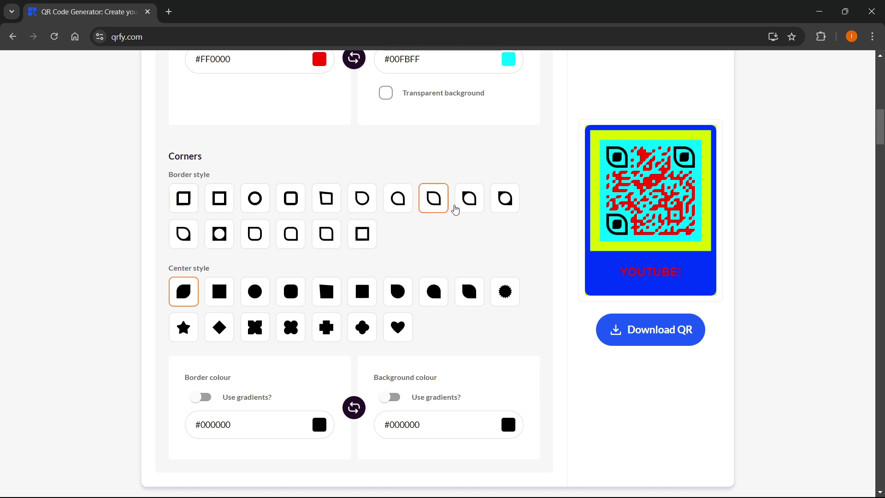
scroll(422, 207, "down", 1)
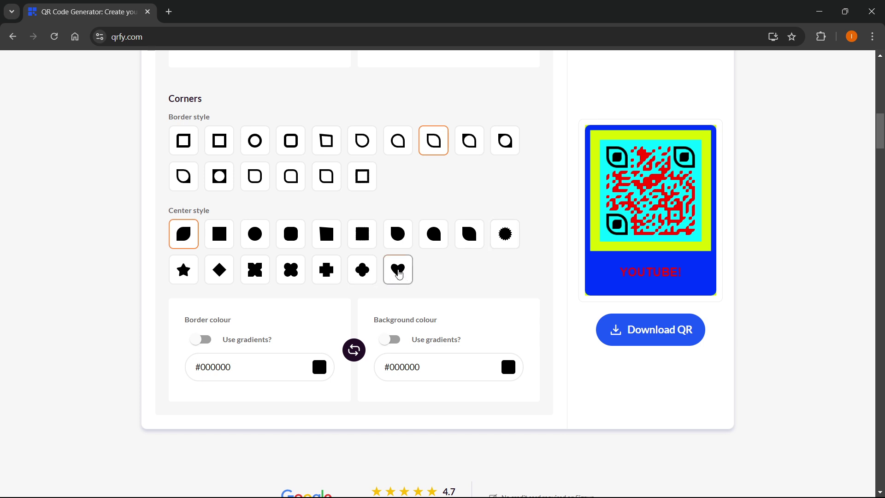
left_click(400, 275)
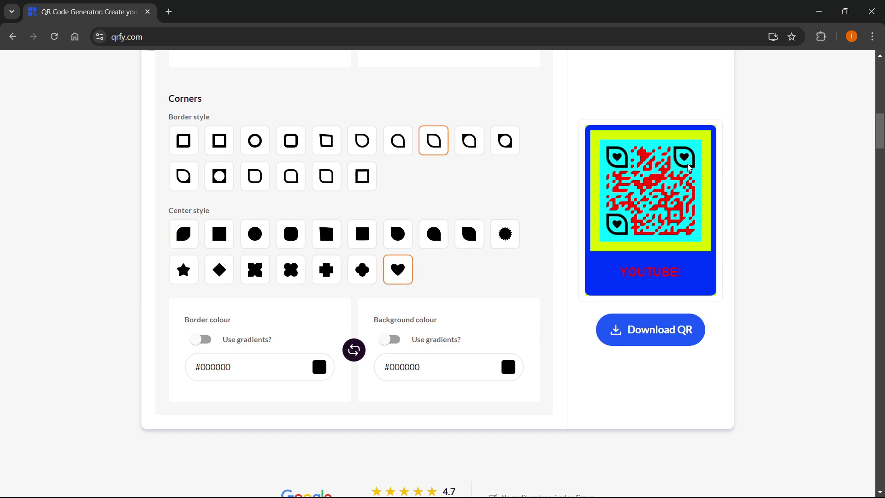
Step: Set the corner border colour to dark red #782121
scroll(434, 224, "down", 1)
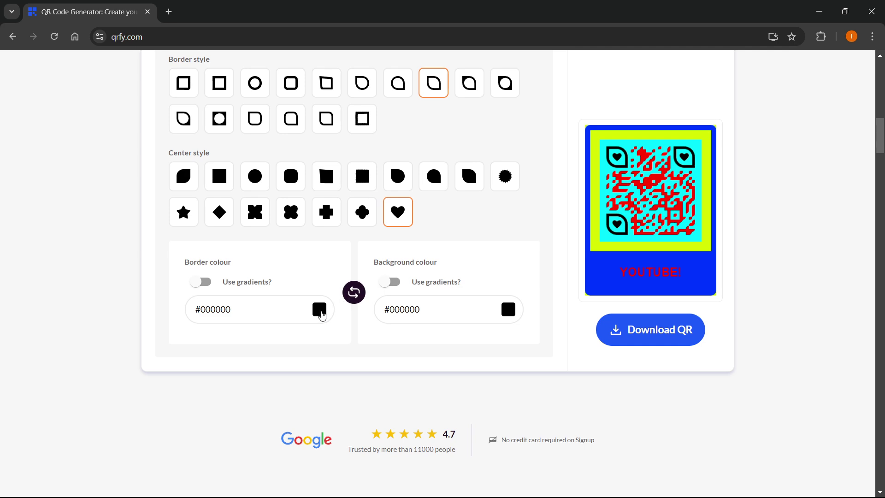
left_click(321, 316)
left_click(296, 362)
left_click(290, 360)
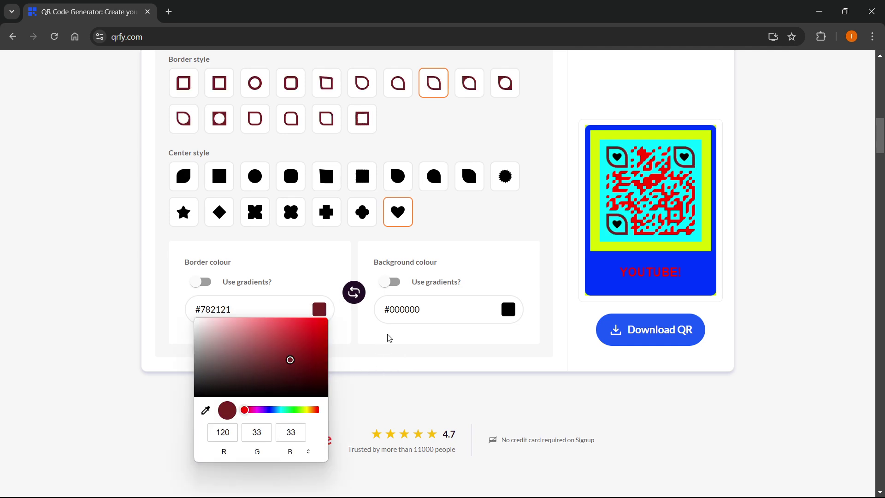
left_click(509, 311)
Step: Make the heart-shaped corner centres blue #2F3DF9
left_click(508, 311)
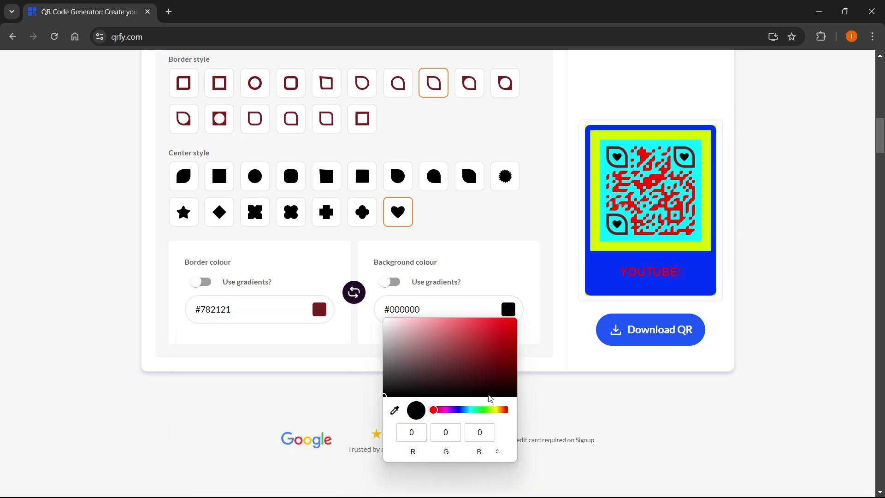
left_click_drag(498, 410, 458, 409)
left_click(491, 319)
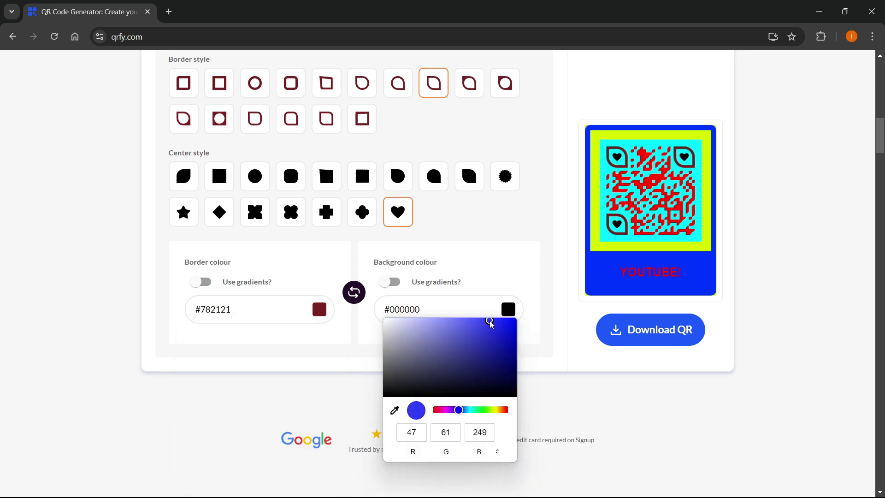
left_click(646, 403)
scroll(522, 294, "up", 8)
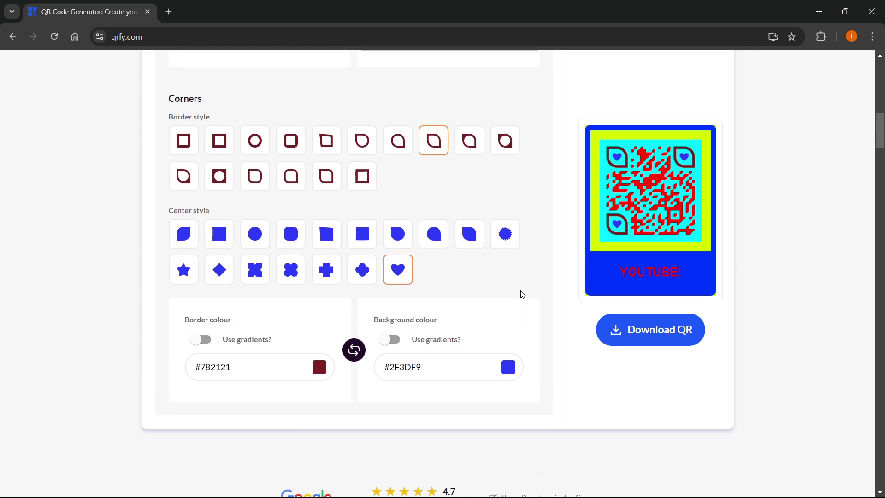
Step: Try the WhatsApp and then the WiFi logo in the QR centre
scroll(518, 309, "up", 6)
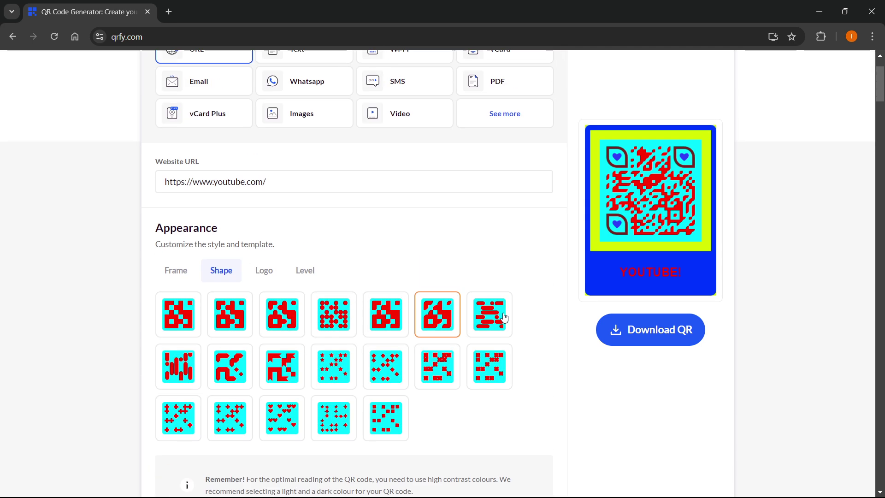
left_click(264, 296)
scroll(278, 266, "down", 1)
scroll(278, 266, "down", 1)
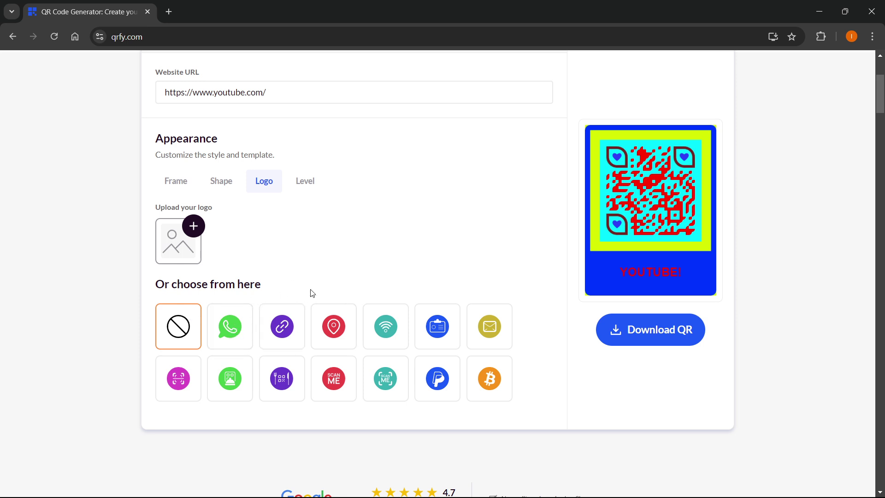
left_click(230, 326)
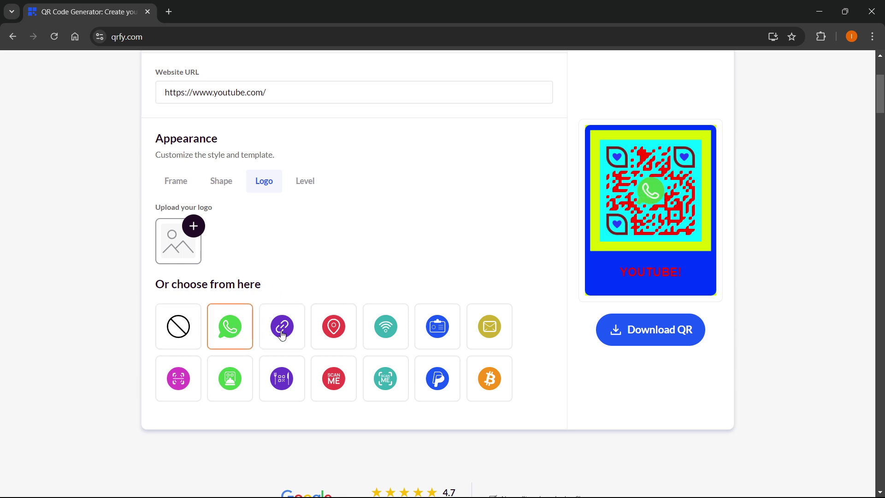
left_click(377, 327)
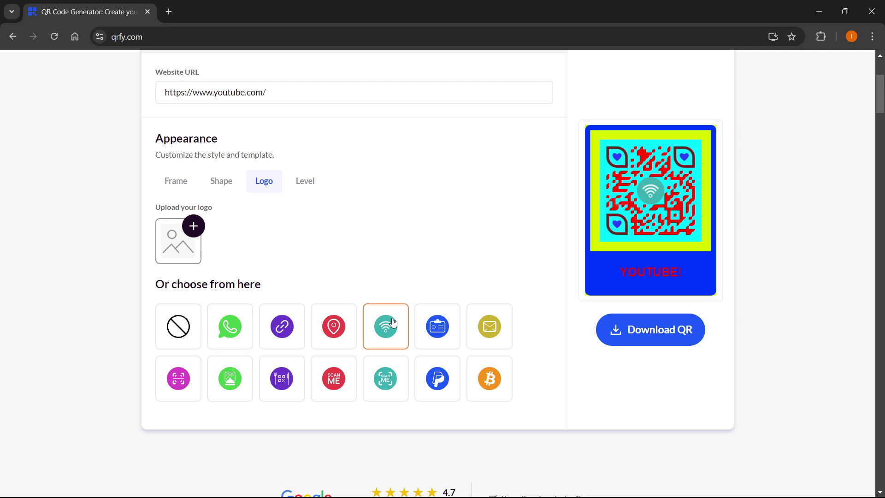
Step: Cancel a custom logo upload, clear the logo, and place the magenta scan logo
left_click(194, 227)
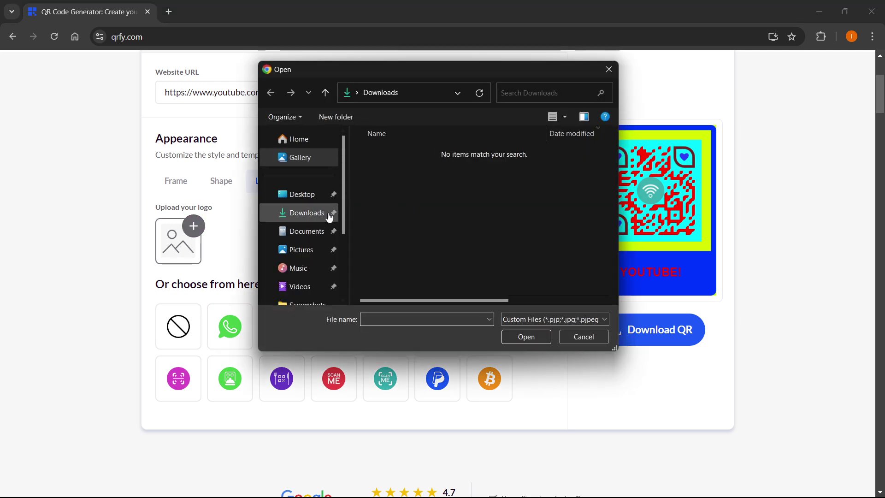
left_click(609, 69)
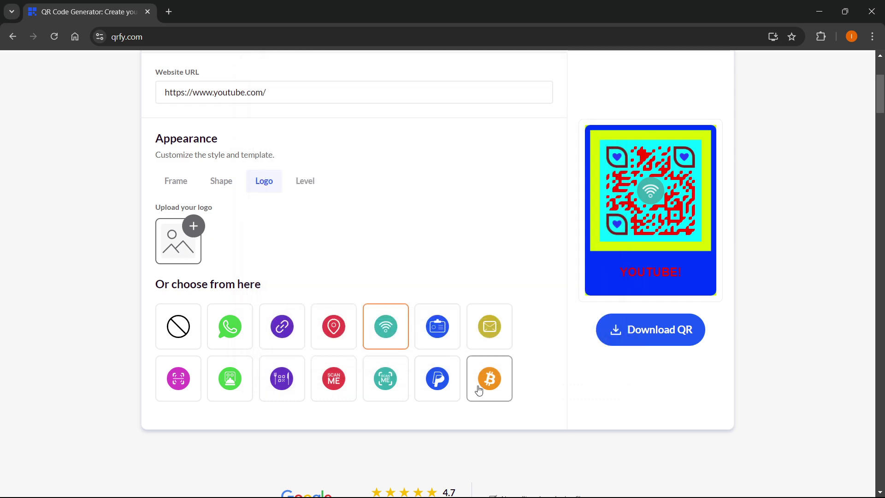
left_click(183, 329)
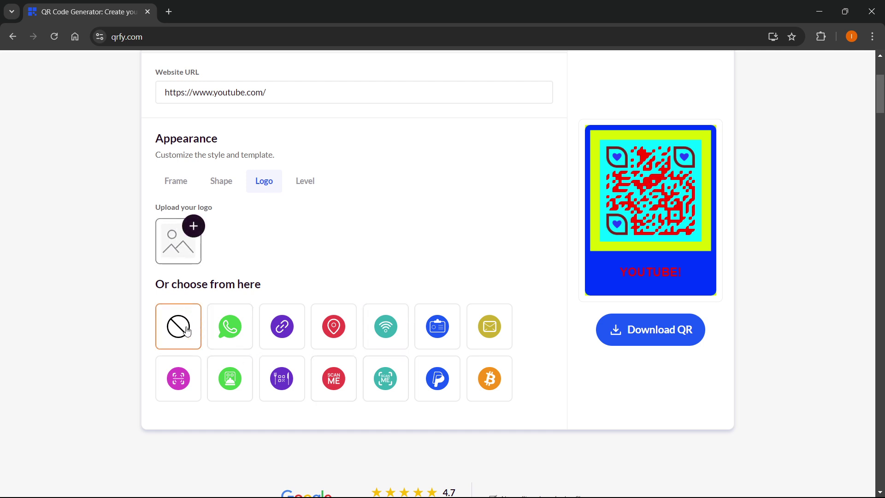
scroll(187, 332, "up", 1)
left_click(180, 438)
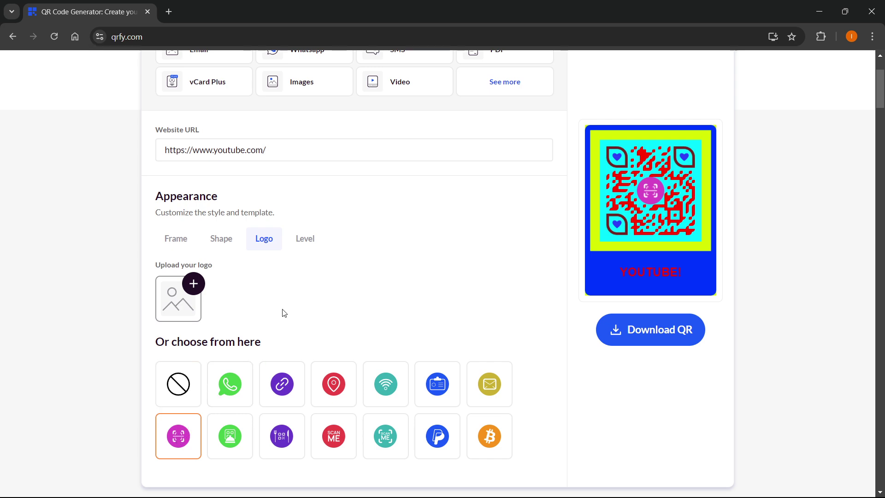
left_click(307, 249)
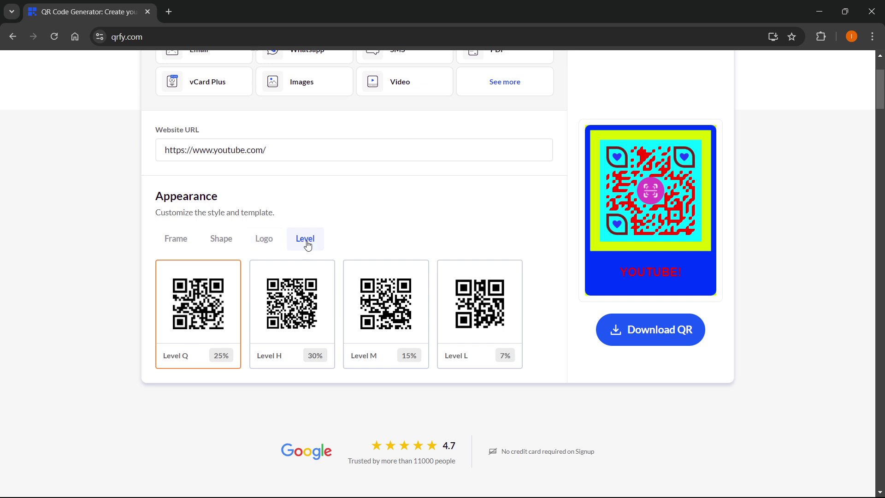
Step: Compare error-correction Levels H, M and L, then return to Level Q (25%)
left_click(308, 312)
left_click(379, 309)
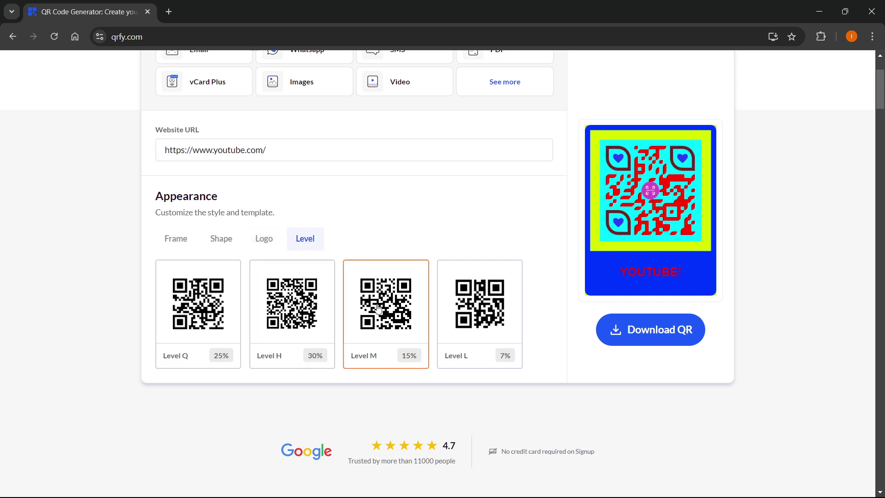
left_click(480, 308)
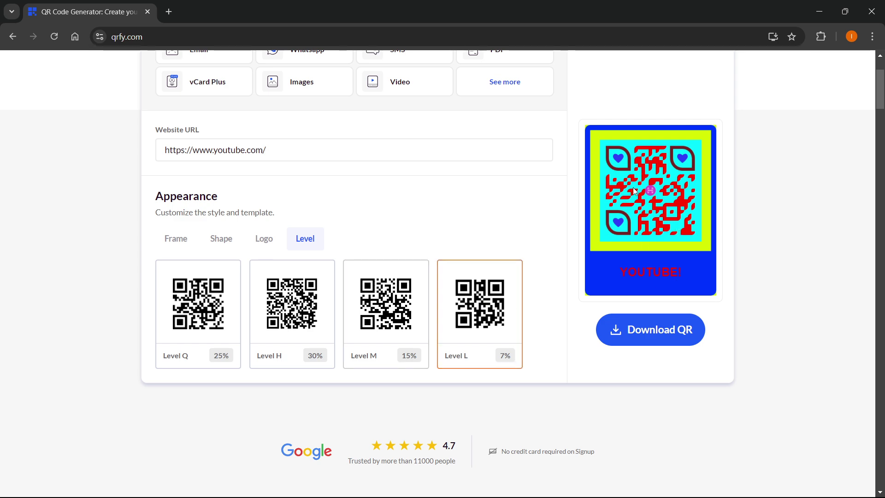
left_click(383, 305)
left_click(323, 300)
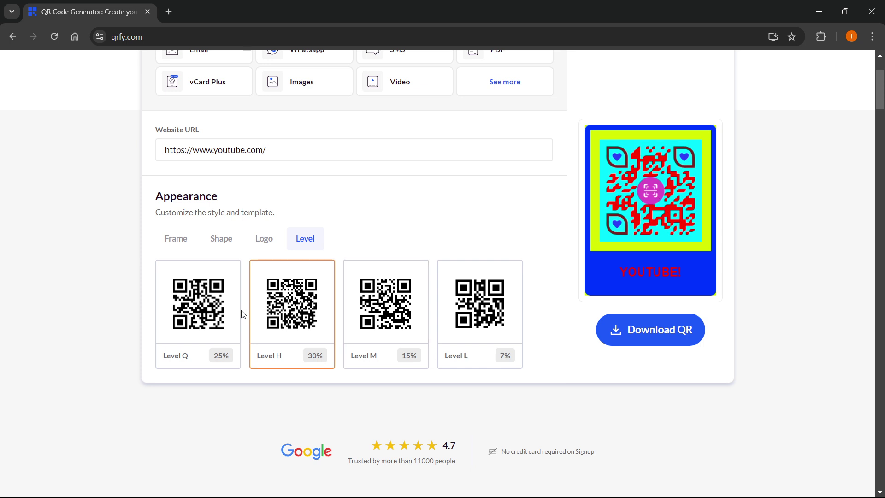
left_click(226, 312)
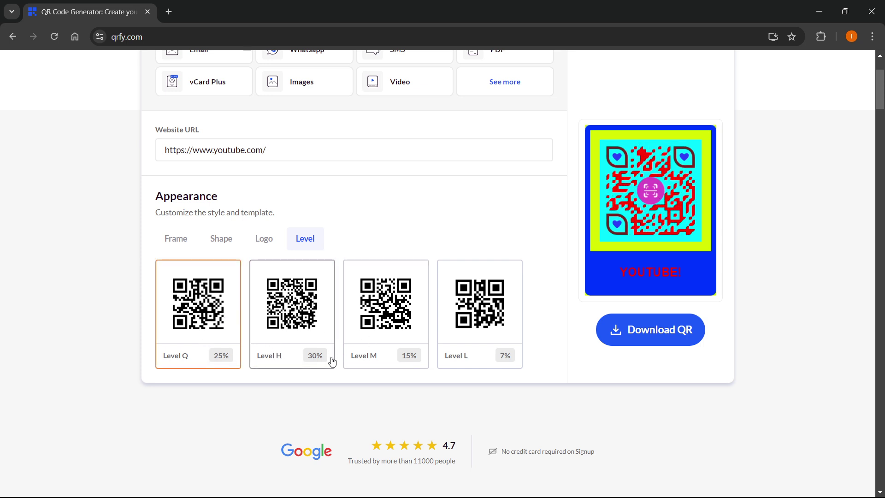
Step: Cycle through Levels H, M and L again and settle on Level Q (25%)
scroll(346, 367, "up", 1)
scroll(336, 372, "down", 1)
left_click(294, 336)
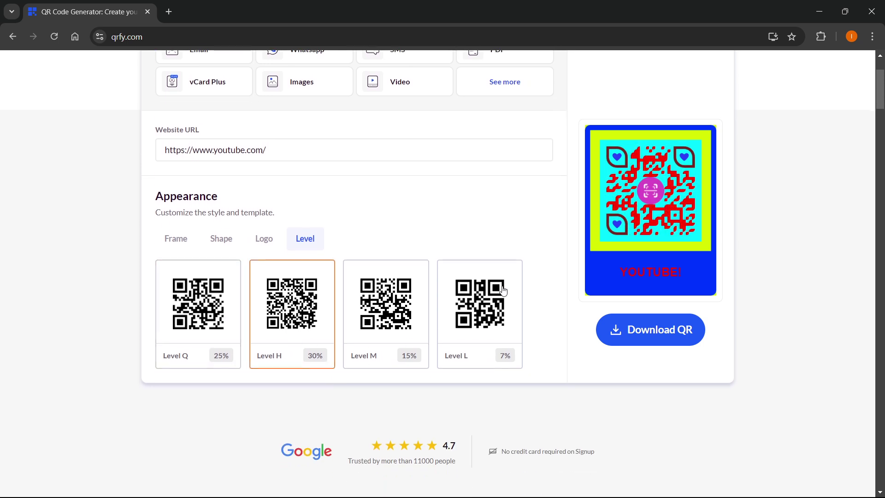
left_click(386, 330)
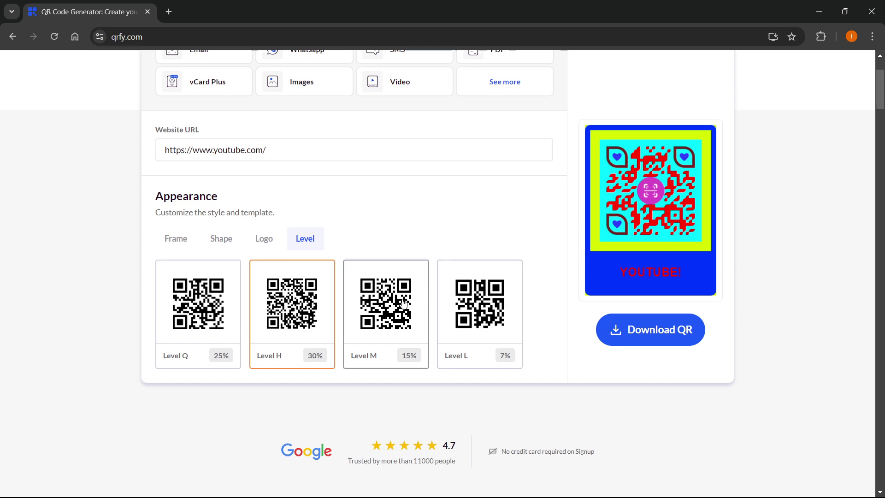
left_click(480, 330)
left_click(209, 336)
scroll(231, 335, "up", 3)
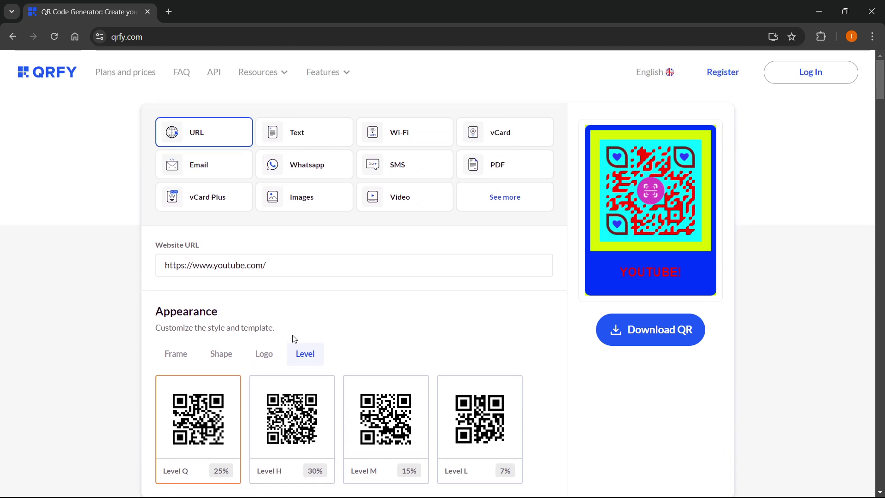
Step: Start the QR download and sign up with a Google account, saving it as an Untitled website code
scroll(372, 313, "down", 2)
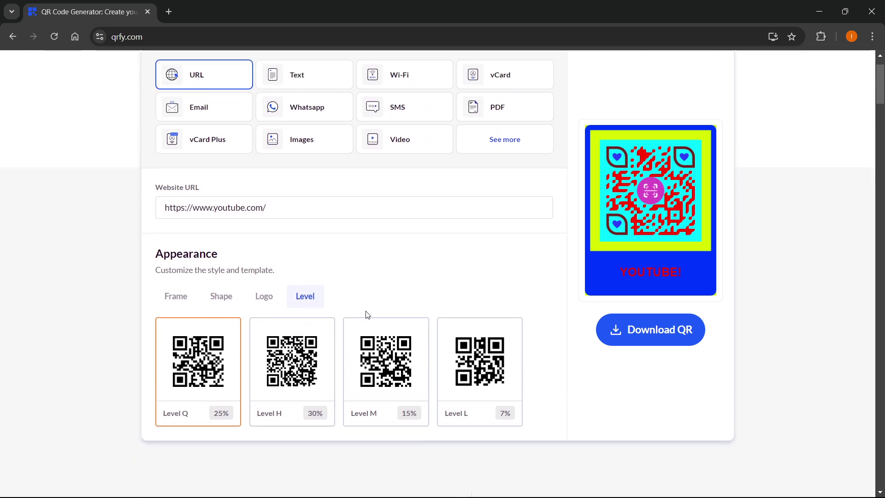
left_click(633, 332)
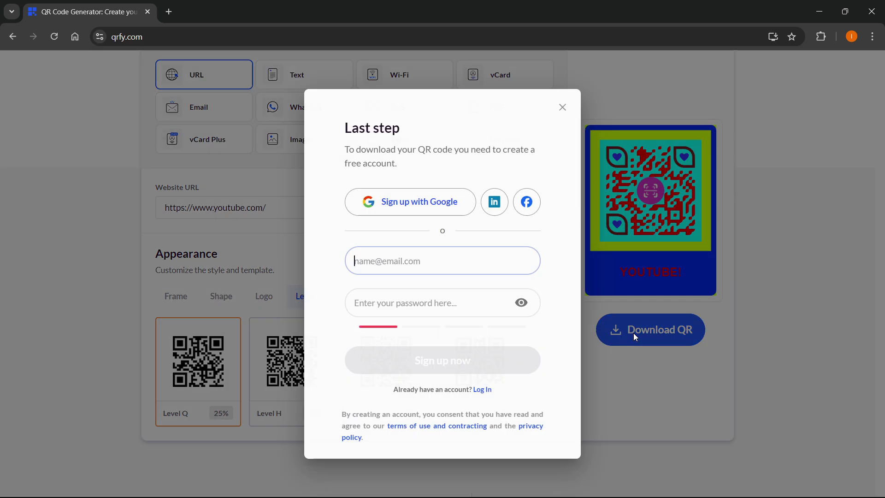
left_click(413, 212)
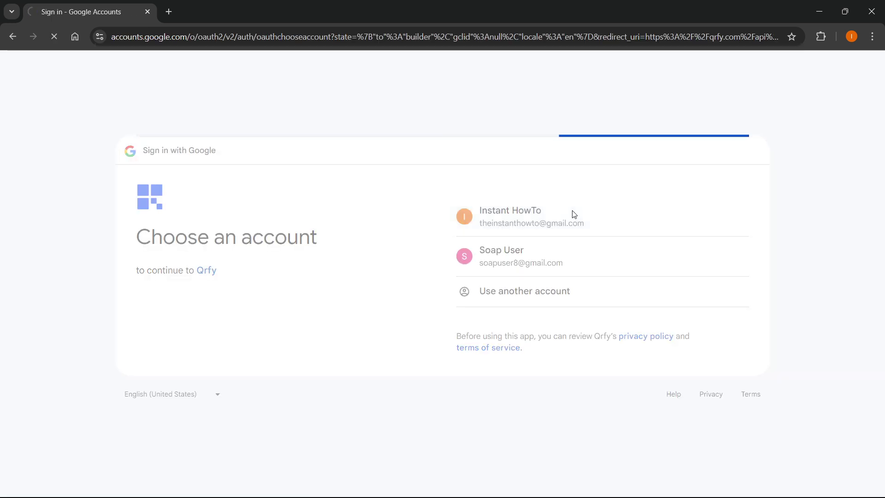
left_click(529, 328)
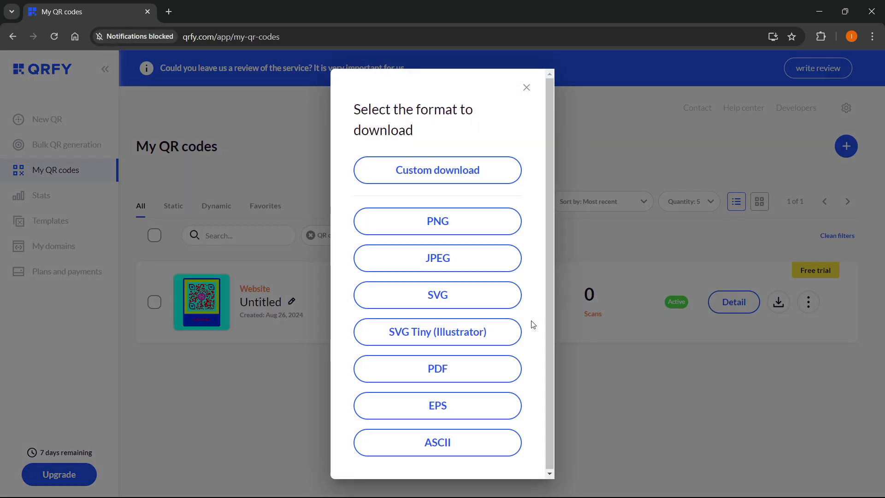
Step: Use Custom download to save the QR code as a 1024x1024 PNG
left_click(527, 87)
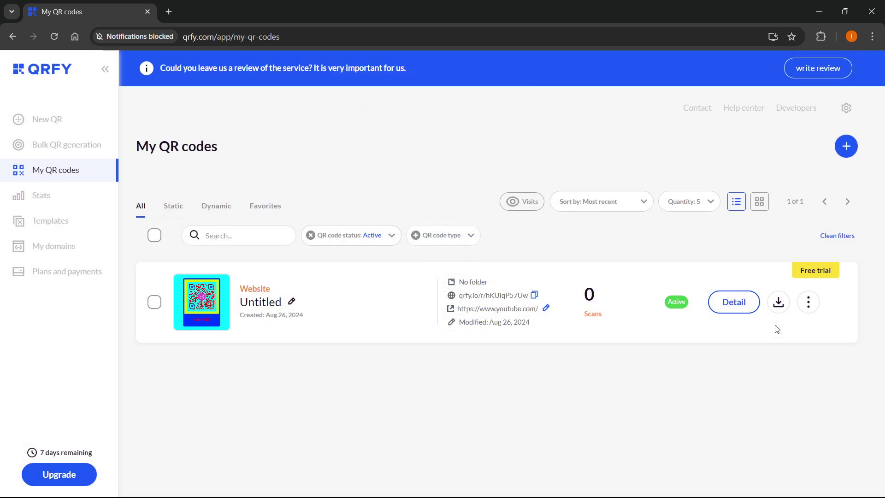
left_click(779, 304)
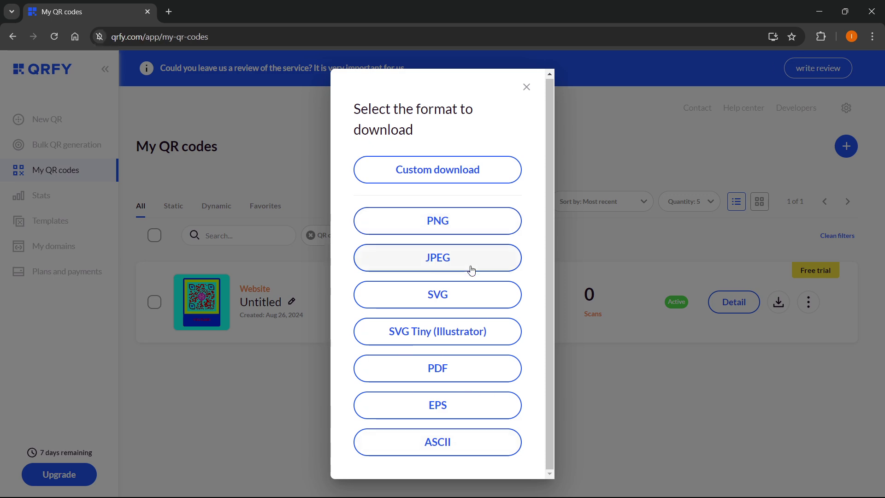
left_click(456, 171)
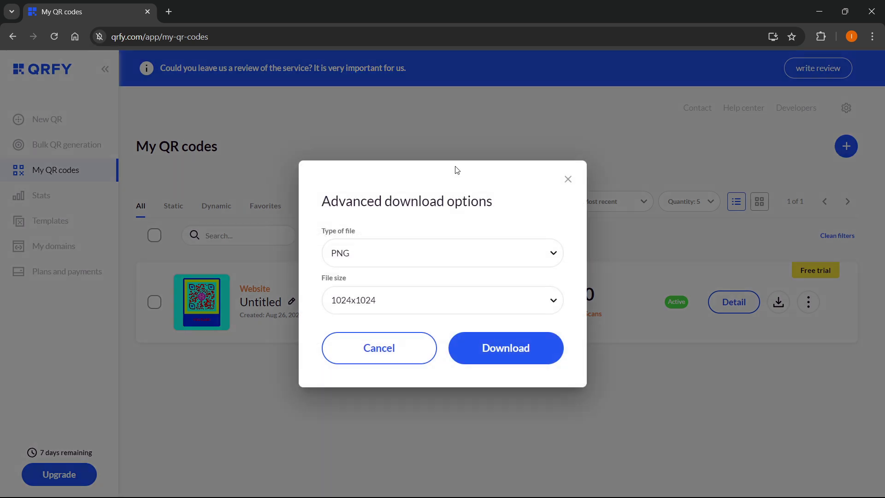
left_click(512, 360)
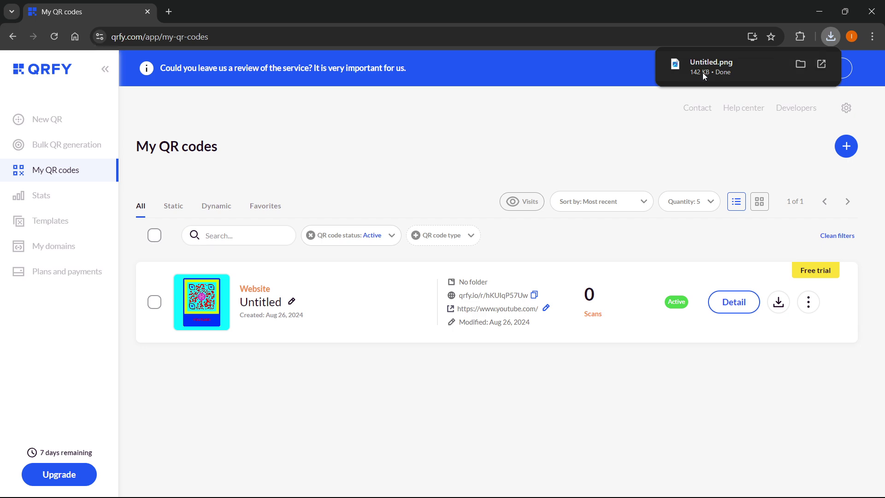
Step: Open the downloaded Untitled.png in Photos to check it, then close the viewer
left_click(702, 73)
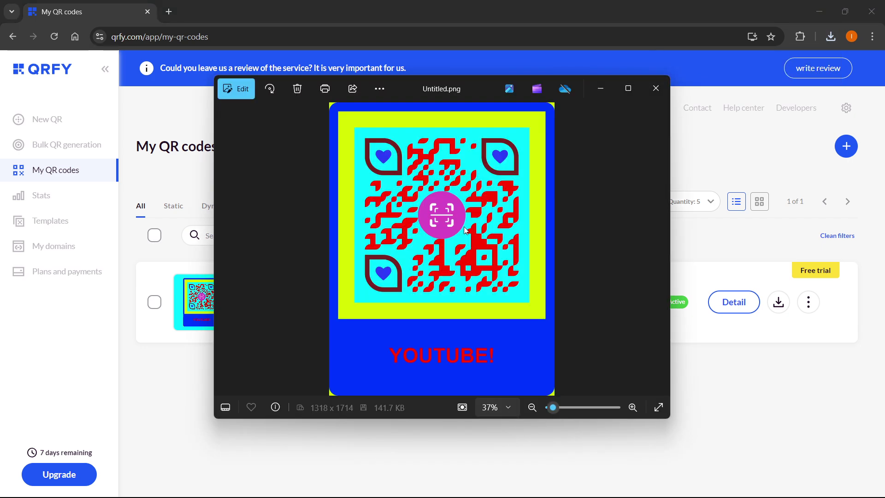
scroll(466, 230, "up", 2)
scroll(443, 258, "up", 4)
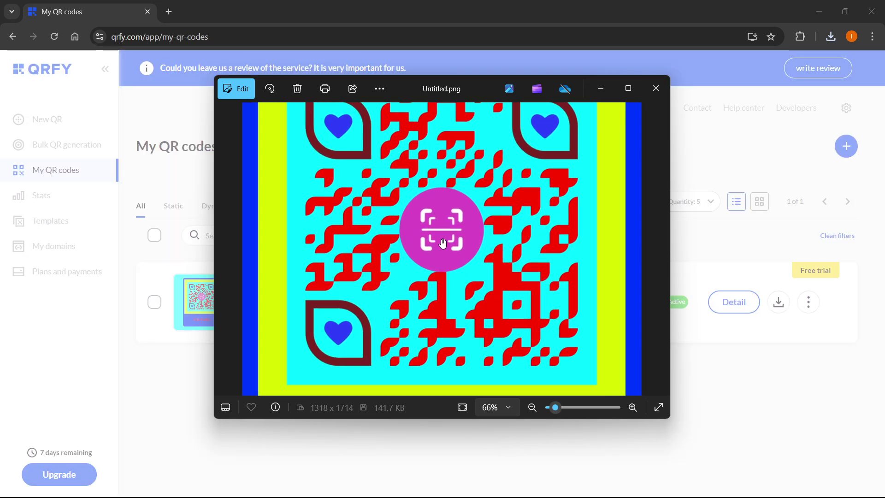
scroll(434, 229, "down", 5)
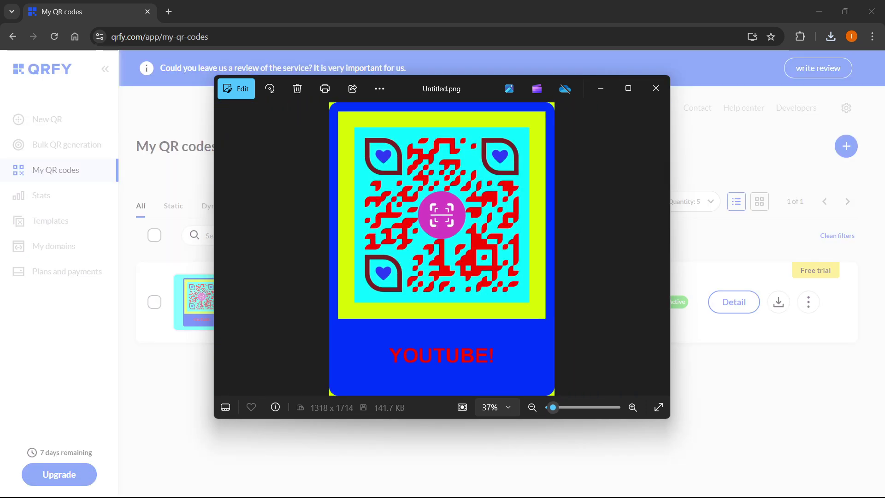
left_click(656, 89)
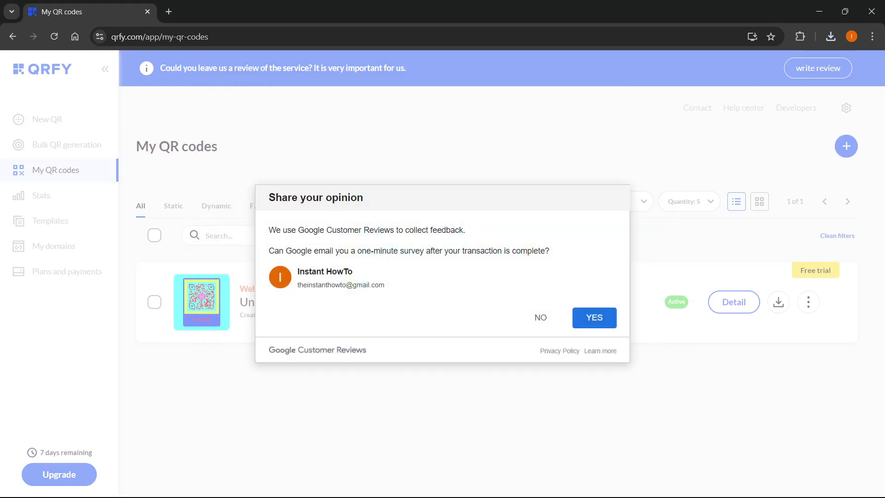